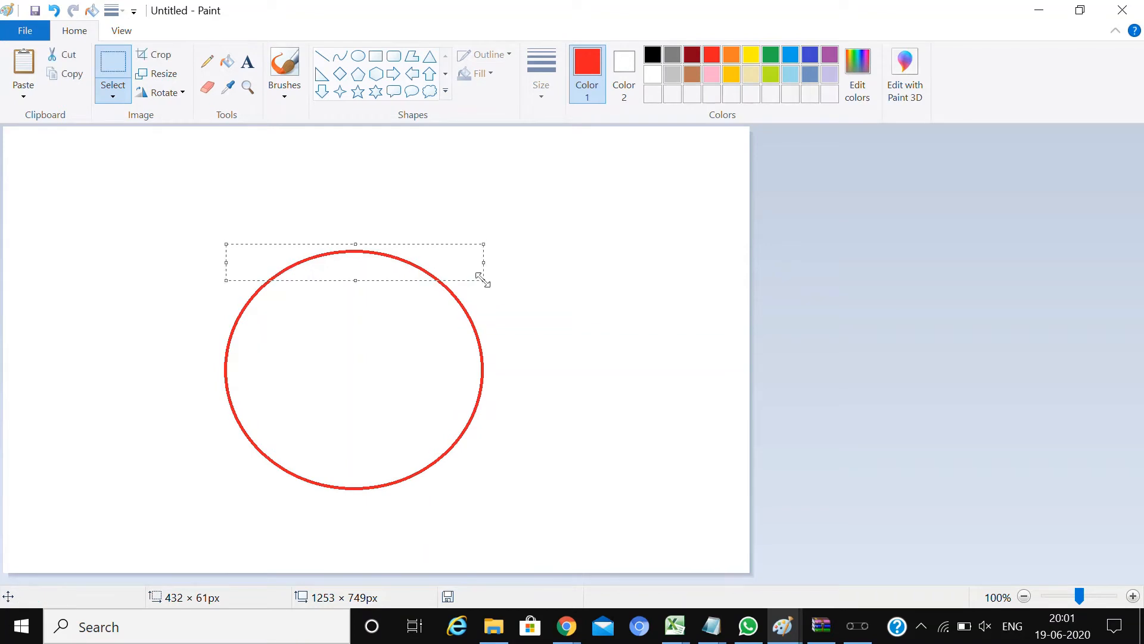
Step: Delete the top and bottom strips of the red circle, leaving only the two side arcs
key("Delete")
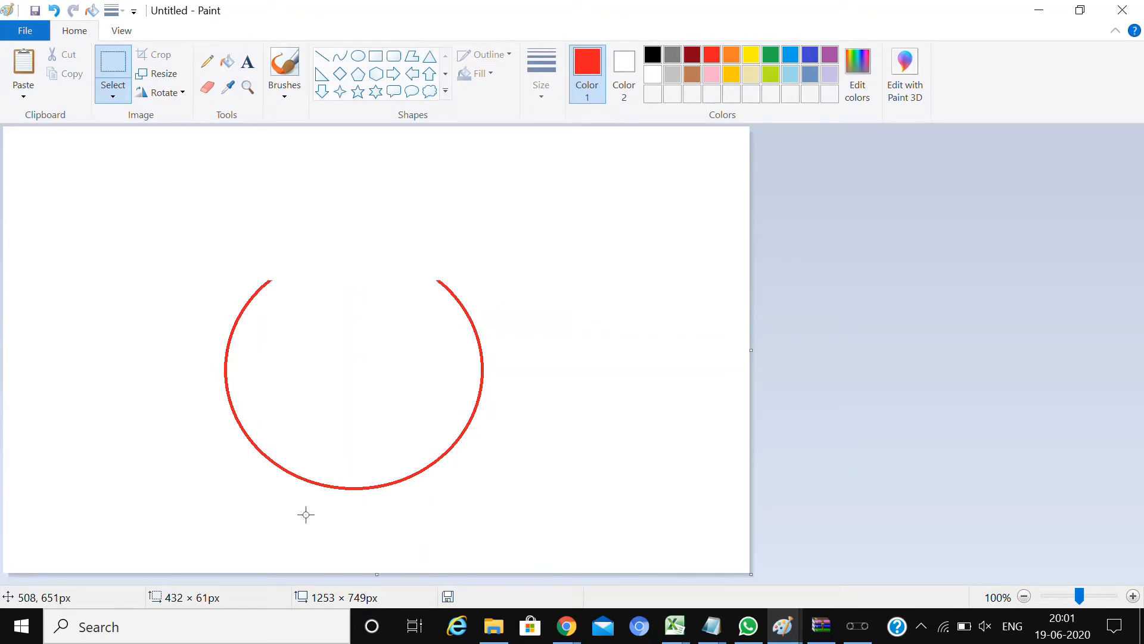
left_click_drag(268, 477, 500, 503)
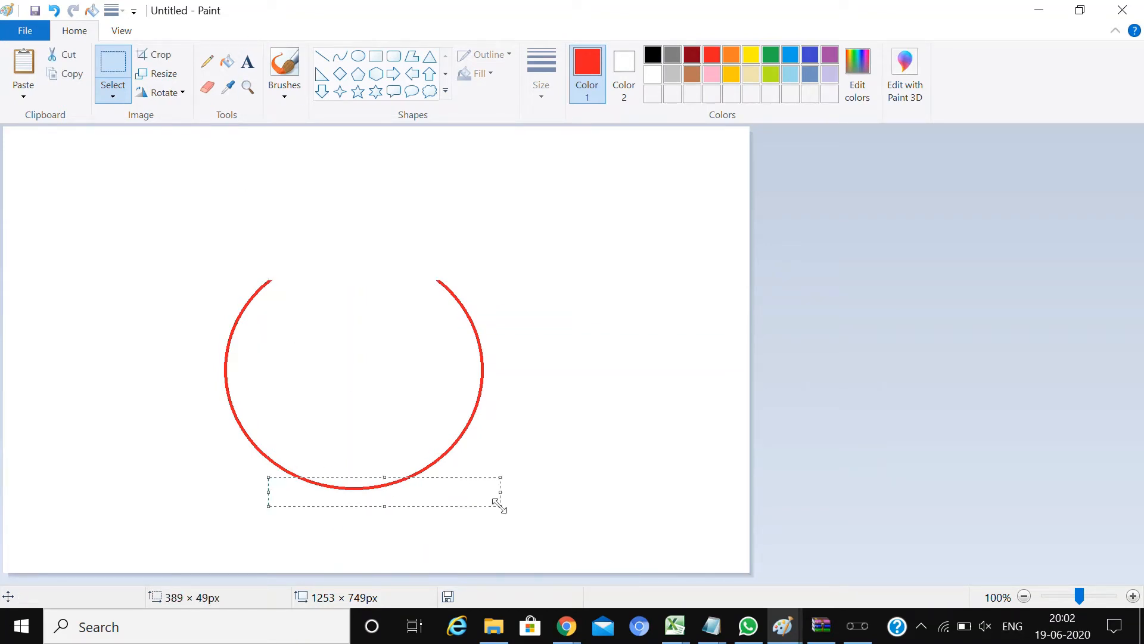
left_click(317, 473)
mouse_move(211, 471)
left_mouse_down()
mouse_move(481, 504)
mouse_move(533, 536)
left_mouse_up()
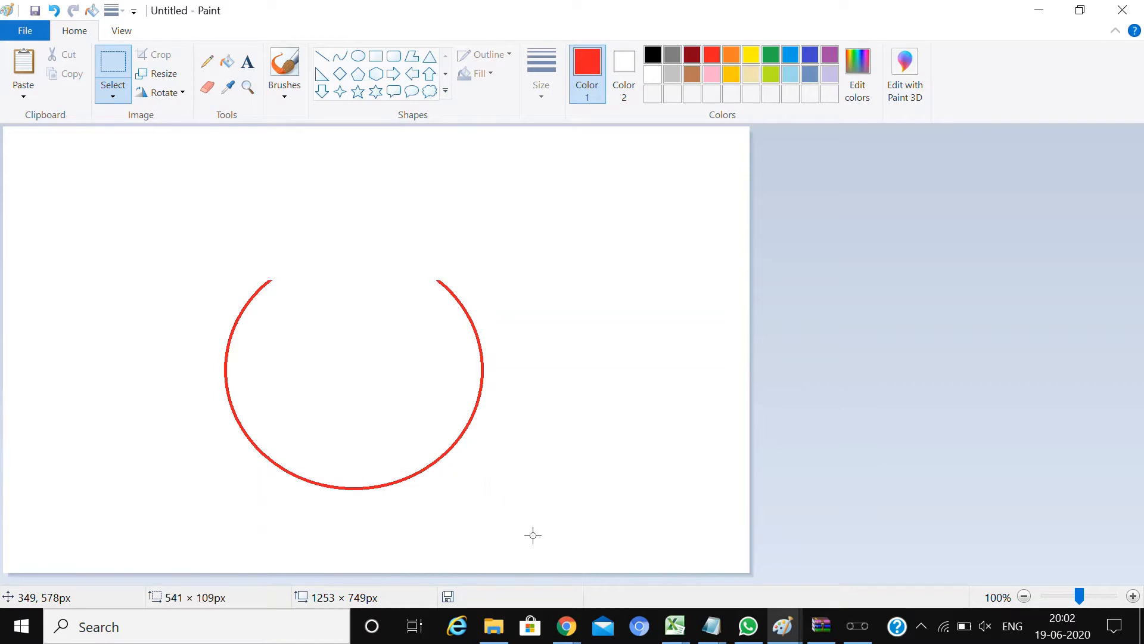
key("Delete")
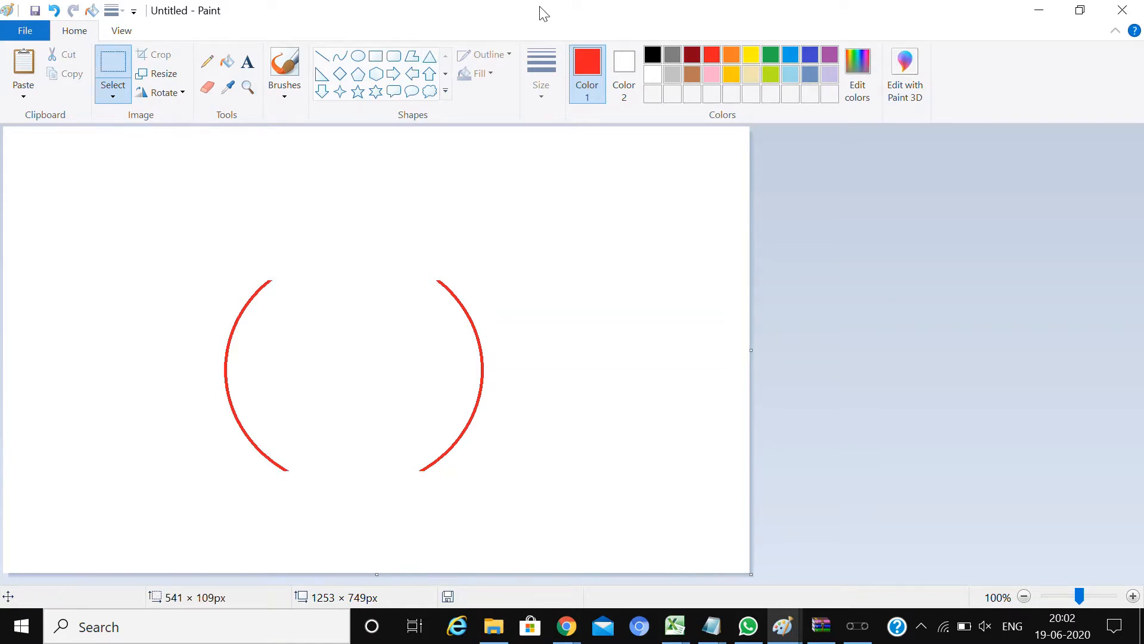
Step: Bridge the gap between the arcs' upper ends with a gently arched red curve about 290 px wide
left_click(340, 56)
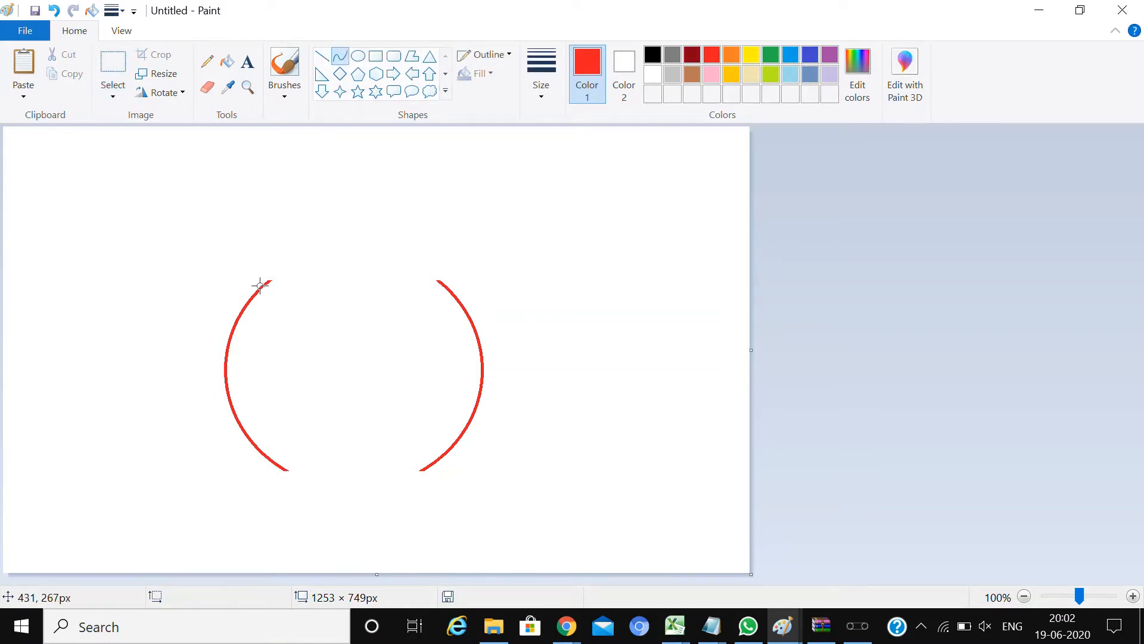
mouse_move(268, 281)
left_mouse_down()
mouse_move(447, 278)
mouse_move(360, 261)
mouse_move(274, 276)
mouse_move(357, 247)
left_mouse_up()
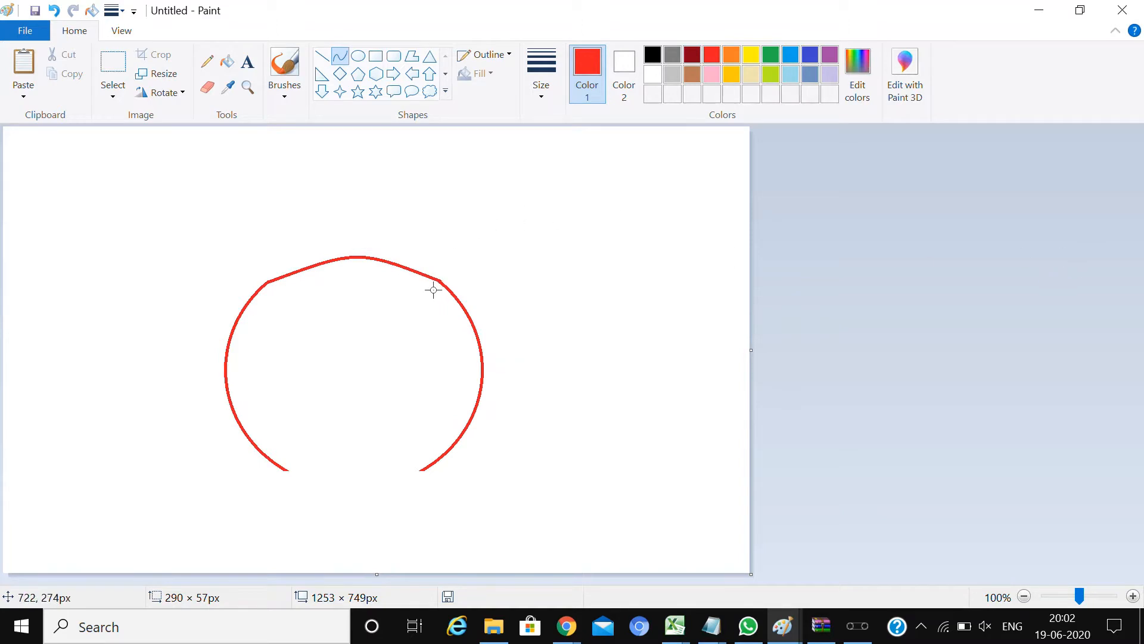
left_click_drag(434, 290, 441, 277)
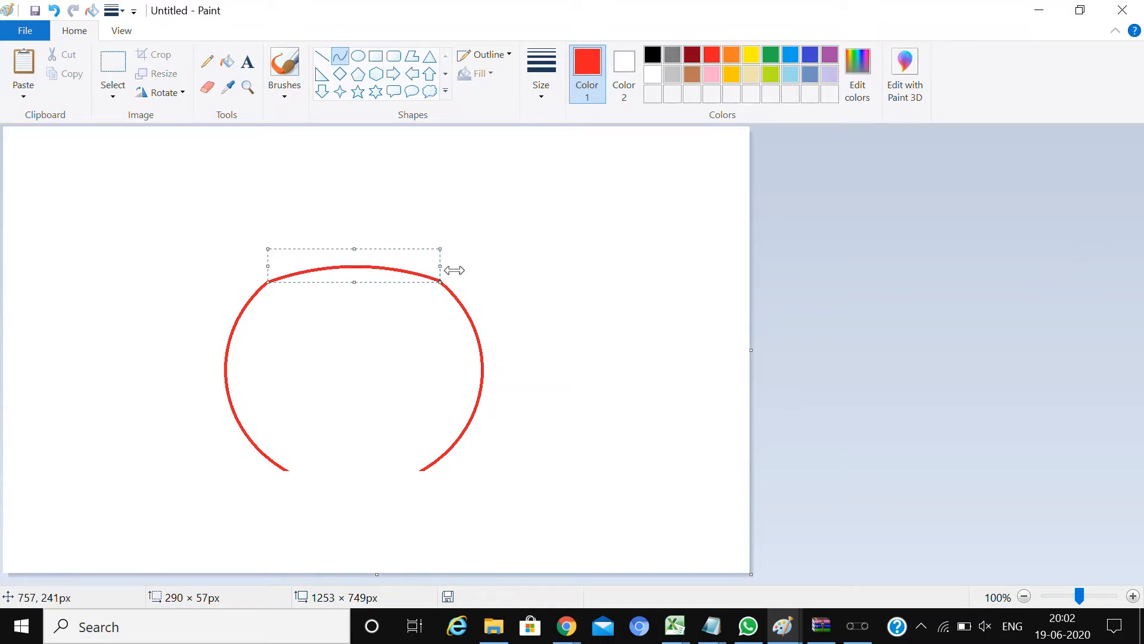
left_click(946, 215)
Step: Close the lower gap with a small red arc about 71 px wide, joined to both side arcs by curves to form a notch
mouse_move(320, 467)
left_mouse_down()
mouse_move(371, 466)
mouse_move(353, 448)
left_mouse_up()
key("ctrl+z")
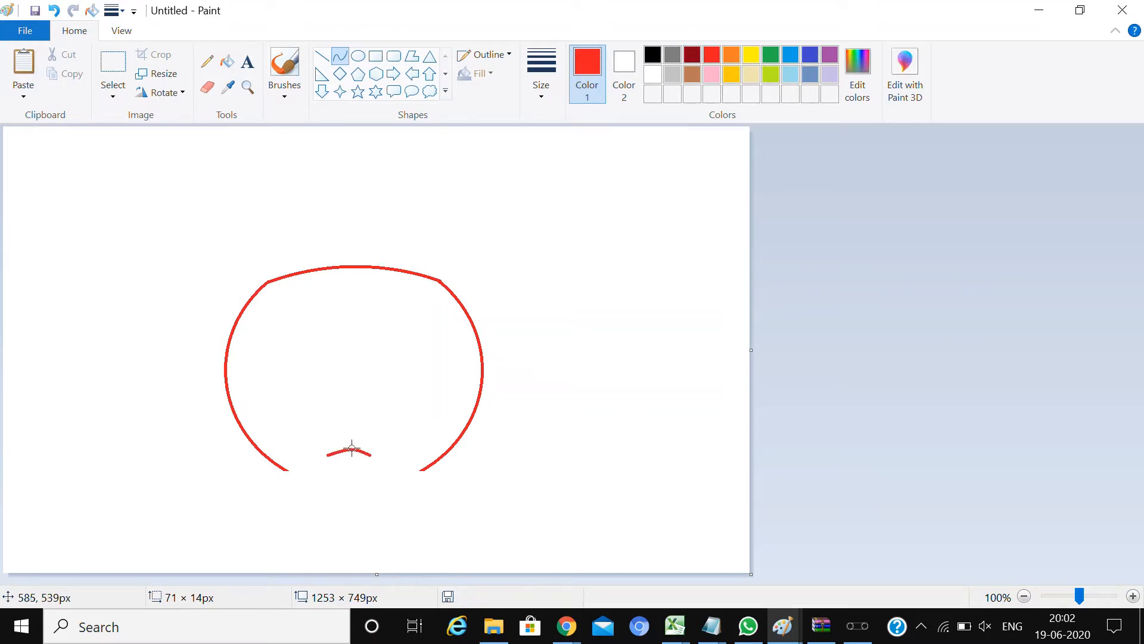
left_click(958, 424)
mouse_move(287, 471)
left_mouse_down()
mouse_move(329, 456)
mouse_move(310, 470)
left_mouse_up()
left_click_drag(424, 471, 370, 457)
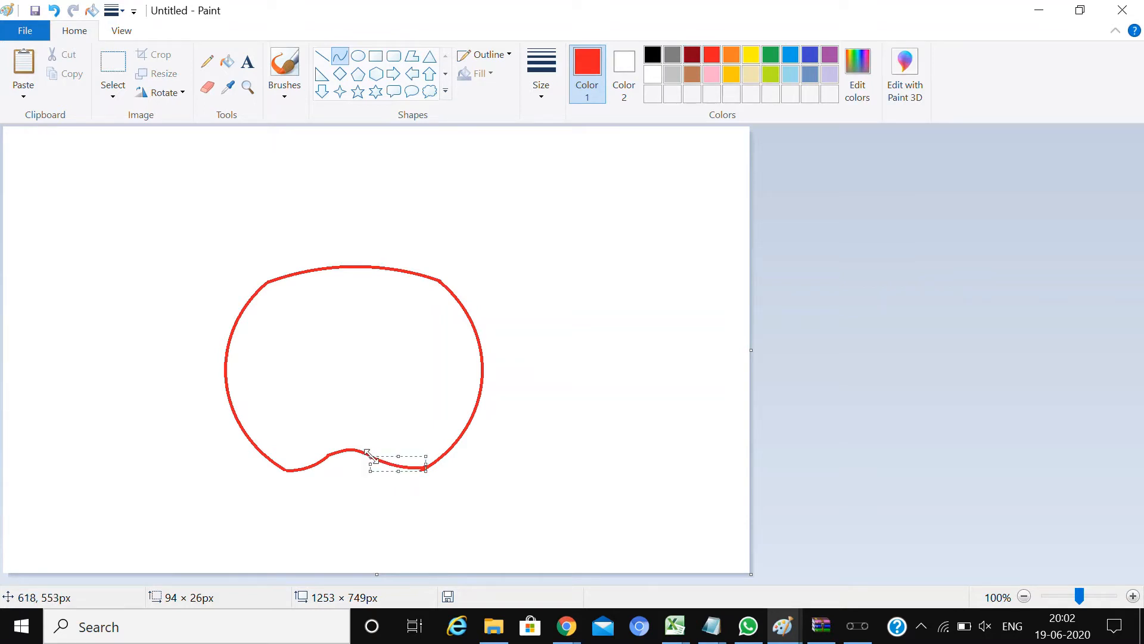
left_click(906, 402)
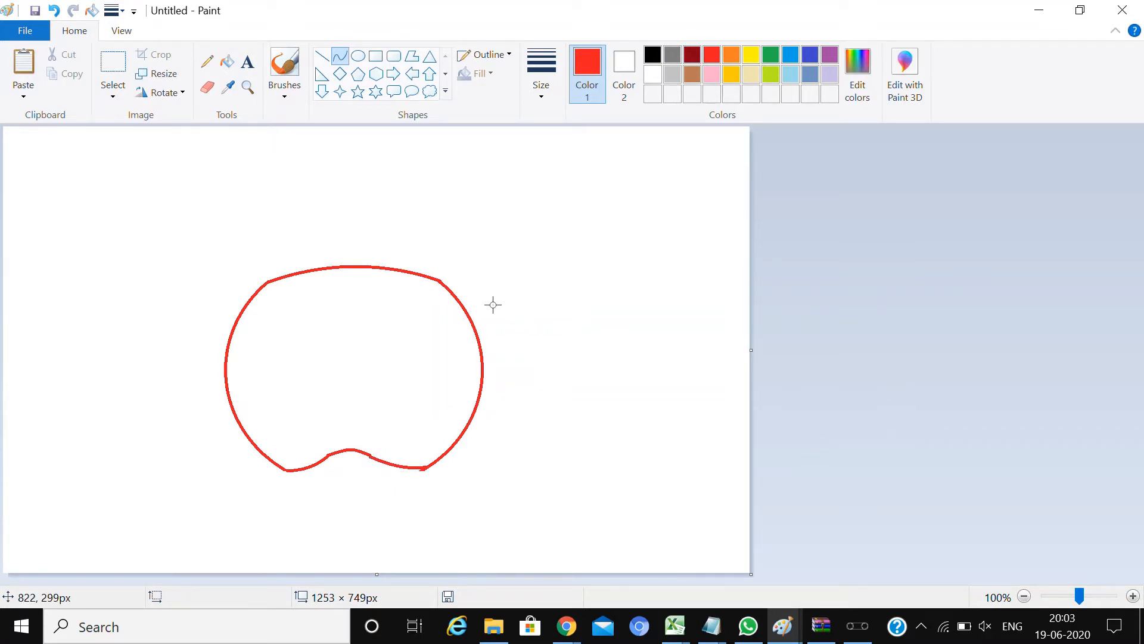
Step: Mix a darker red and draw a shallow sagging curve about 130 px wide inside the apple below its top edge
left_click(865, 58)
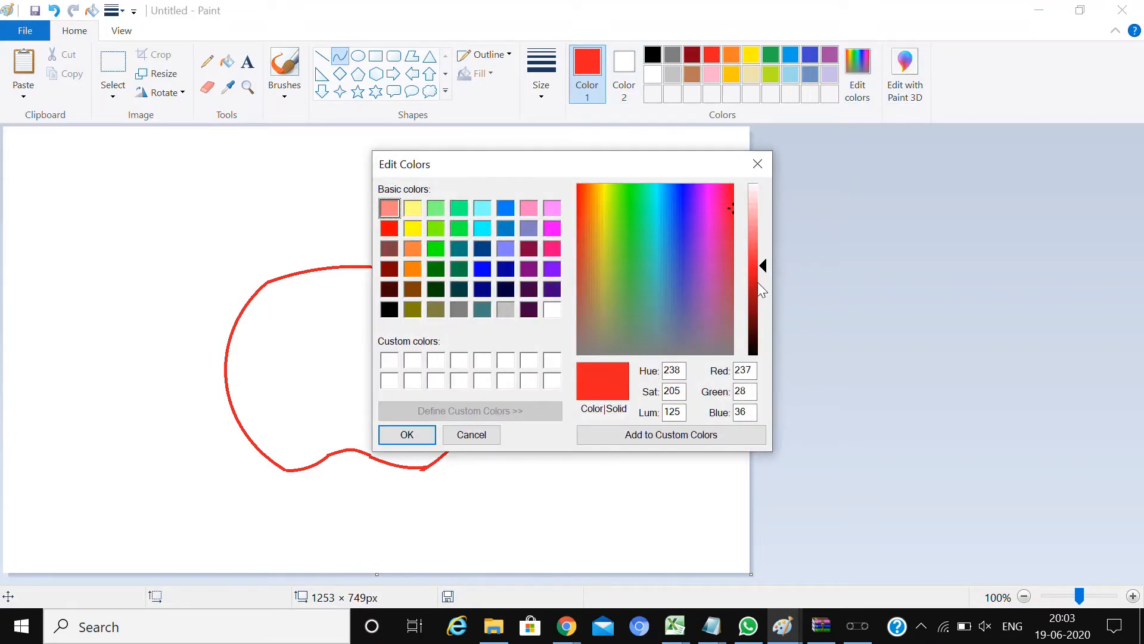
left_click_drag(759, 285, 758, 287)
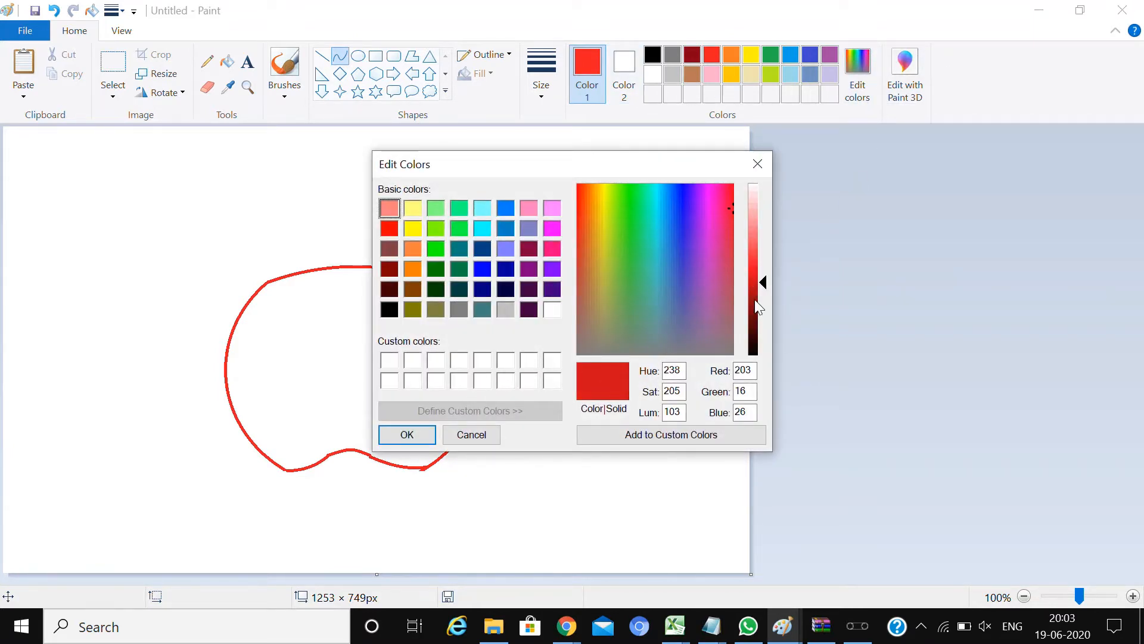
left_click(756, 300)
left_click(407, 434)
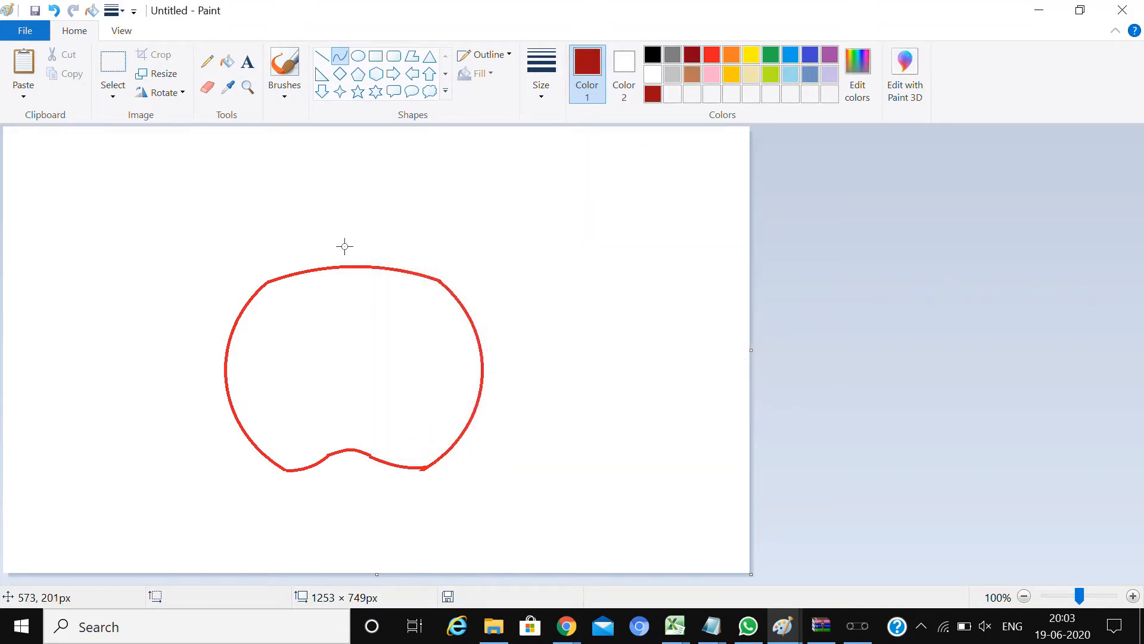
left_click_drag(303, 293, 346, 308)
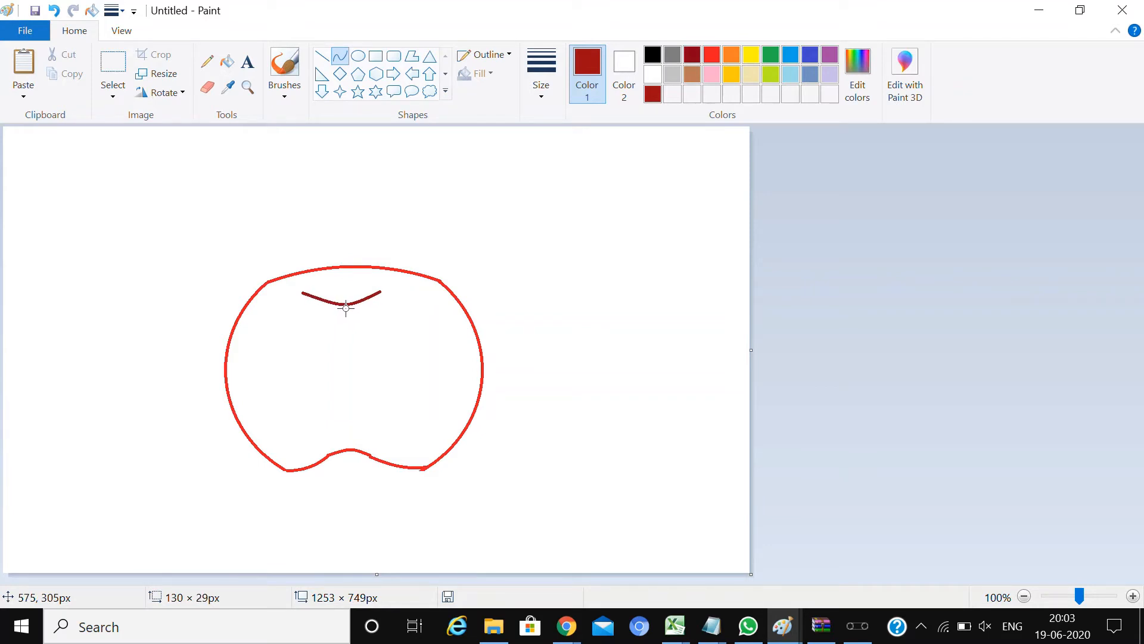
left_click(986, 174)
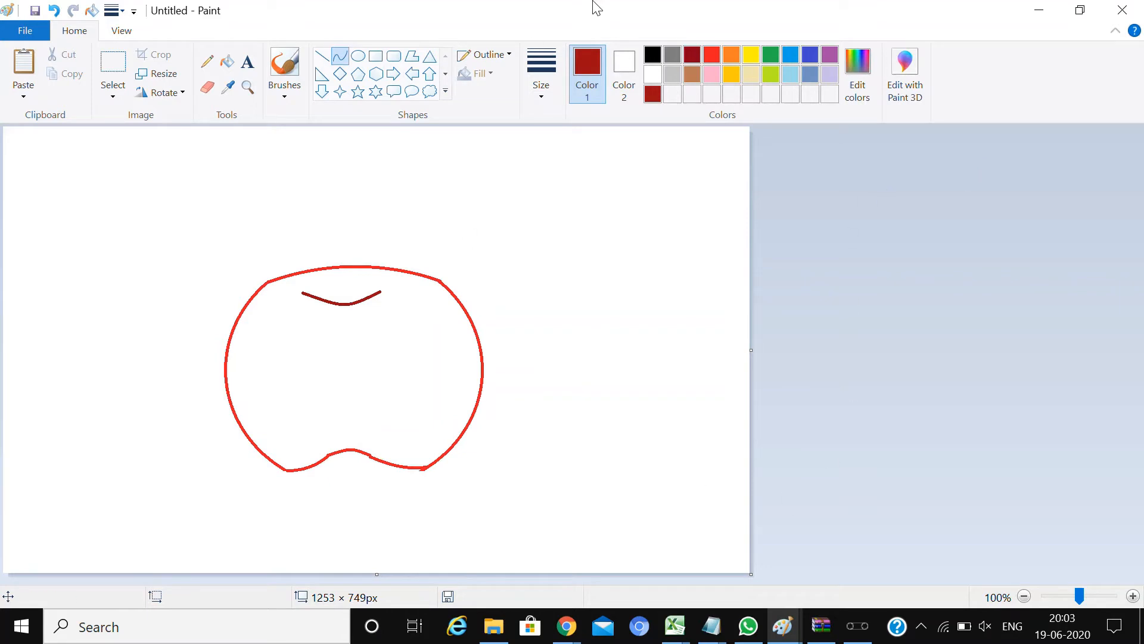
Step: Fill the apple's body with the standard bright red
left_click(711, 59)
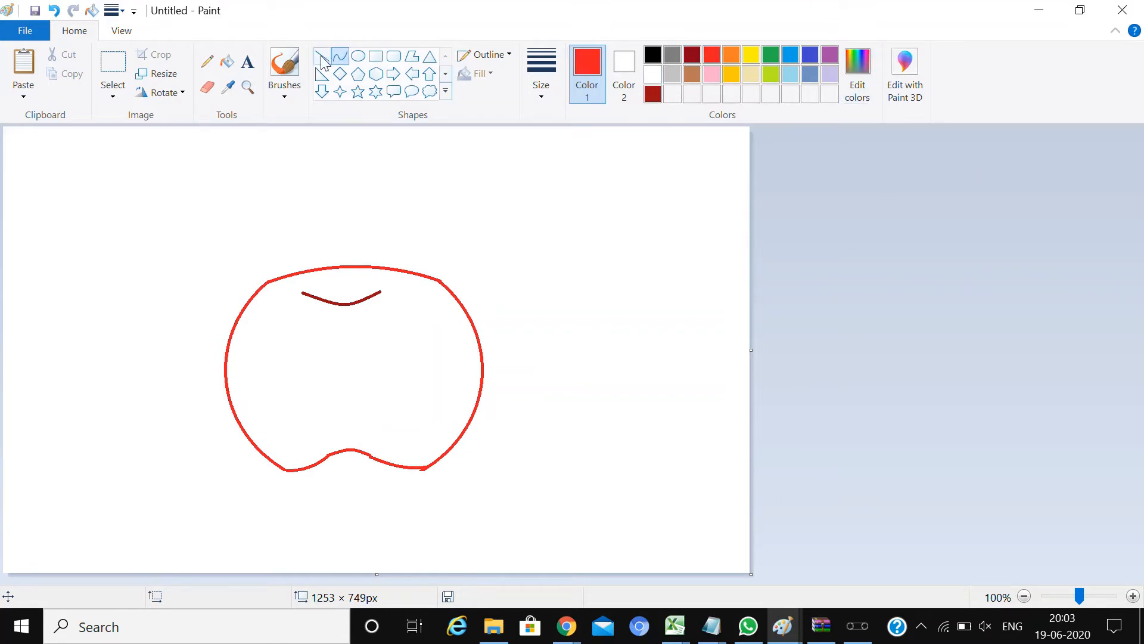
left_click(227, 61)
left_click(333, 278)
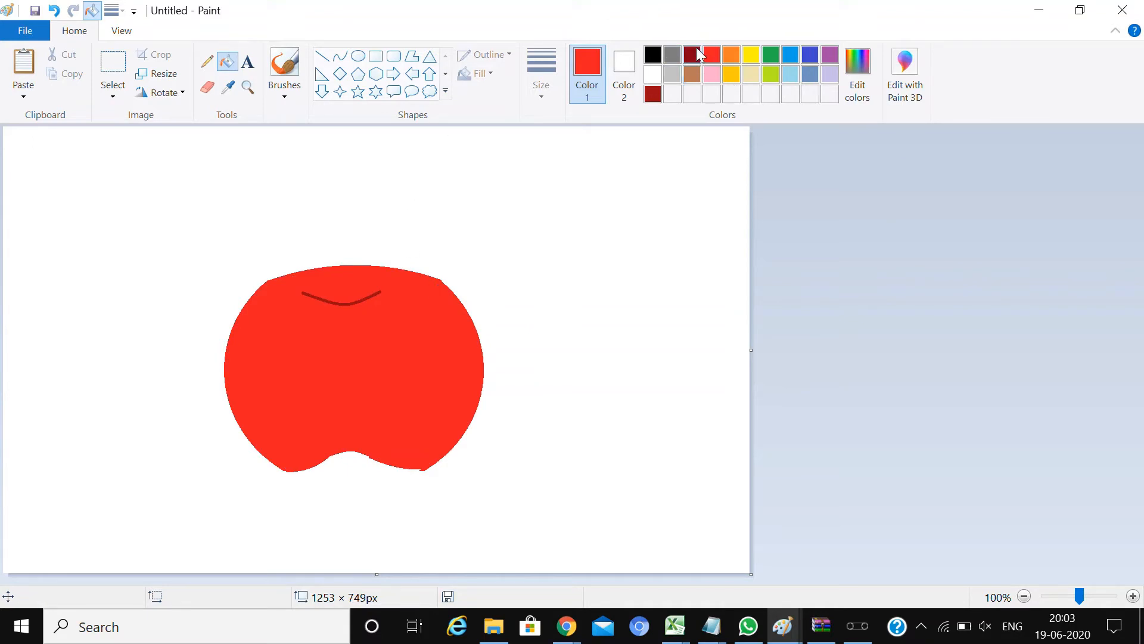
Step: Draw the stem's two side edges as parallel brown curves, about 112 × 142 px and 107 × 135 px, rising from the dark red line
left_click(691, 74)
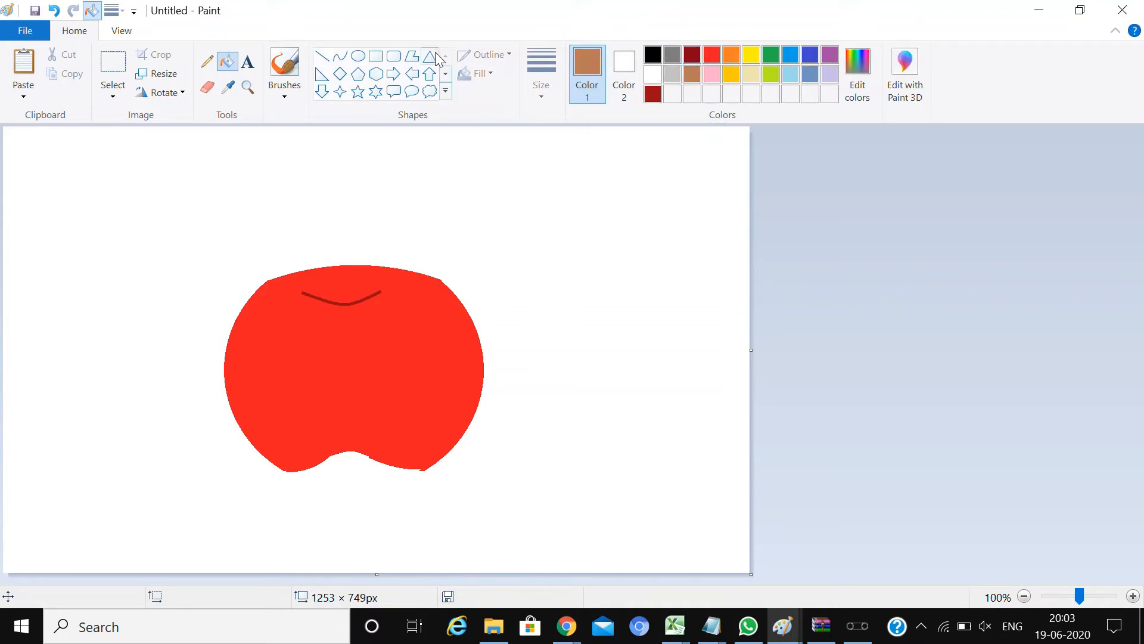
left_click(341, 56)
left_click_drag(333, 298, 399, 214)
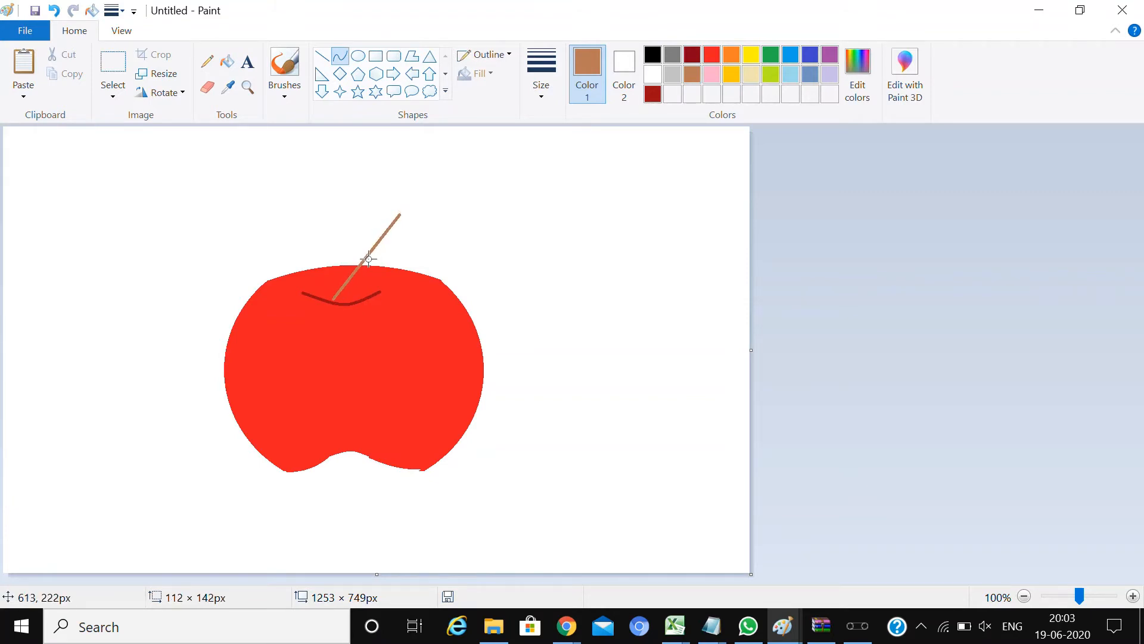
left_click_drag(369, 259, 347, 252)
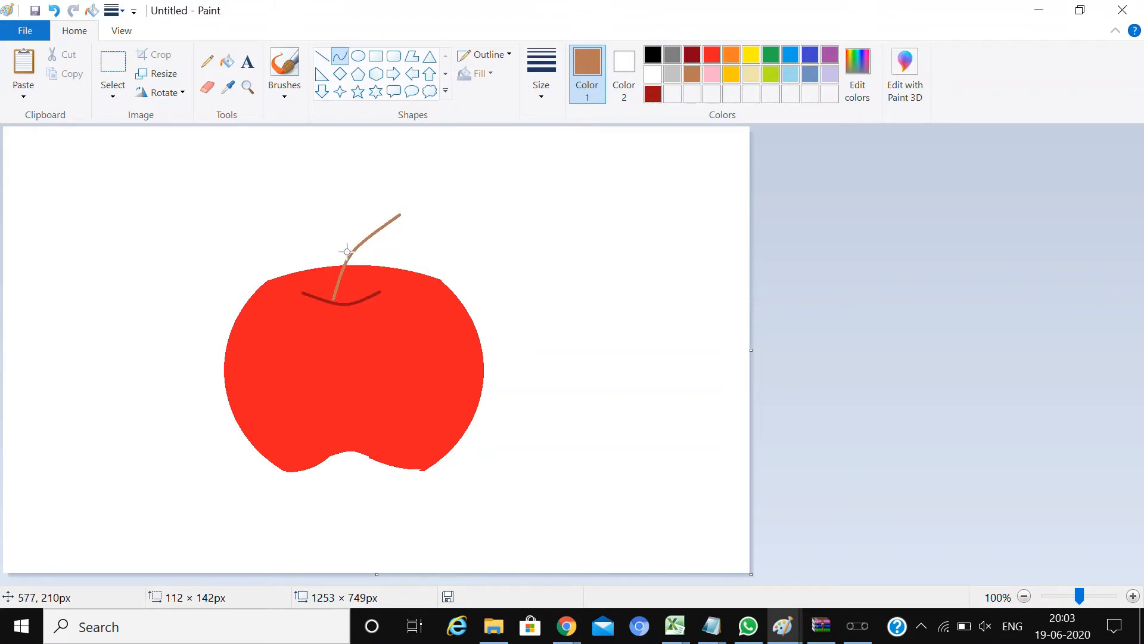
left_click(972, 201)
left_click(874, 206)
left_click_drag(346, 300, 409, 219)
left_click_drag(382, 258, 367, 255)
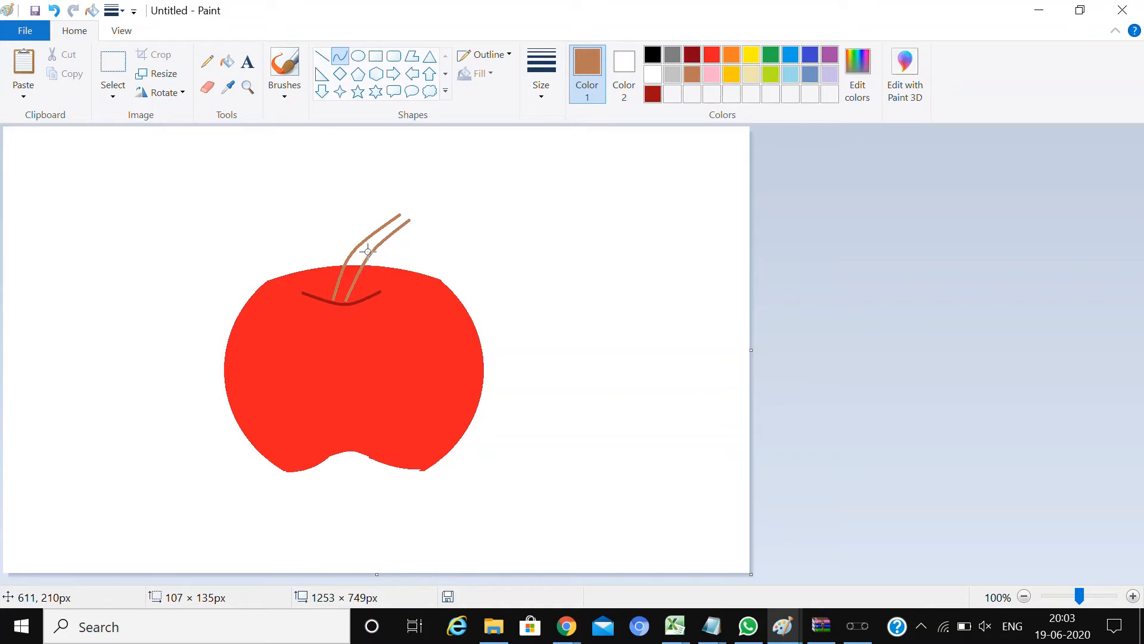
left_click(970, 159)
Step: Close both ends of the stem outline with short brown lines and fill the whole stem with brown
left_click_drag(330, 304, 348, 303)
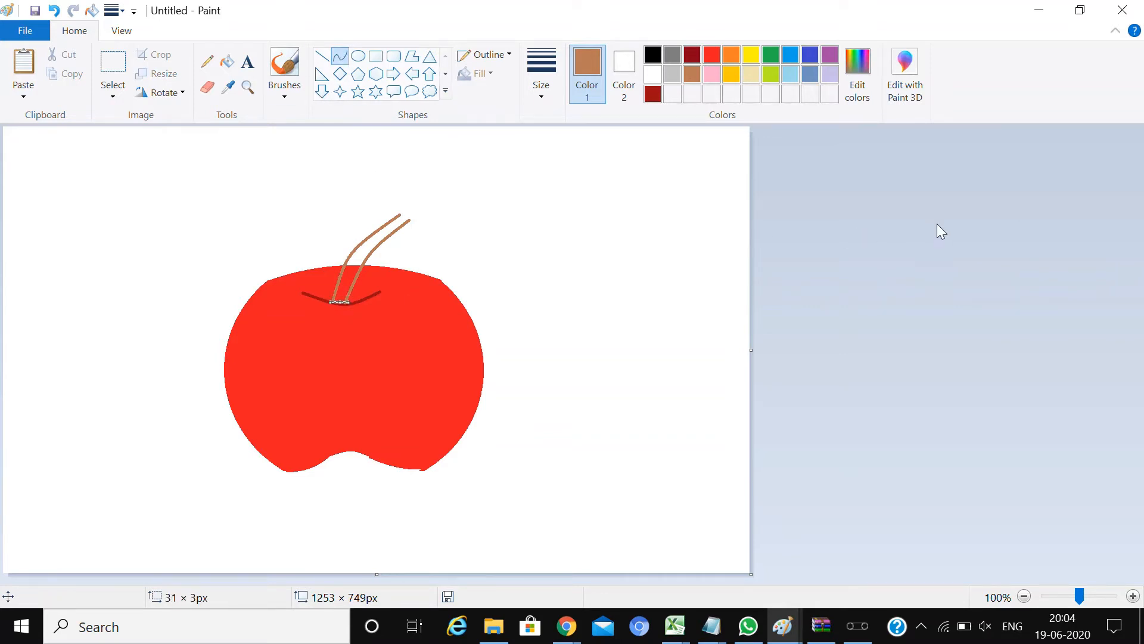
left_click(937, 224)
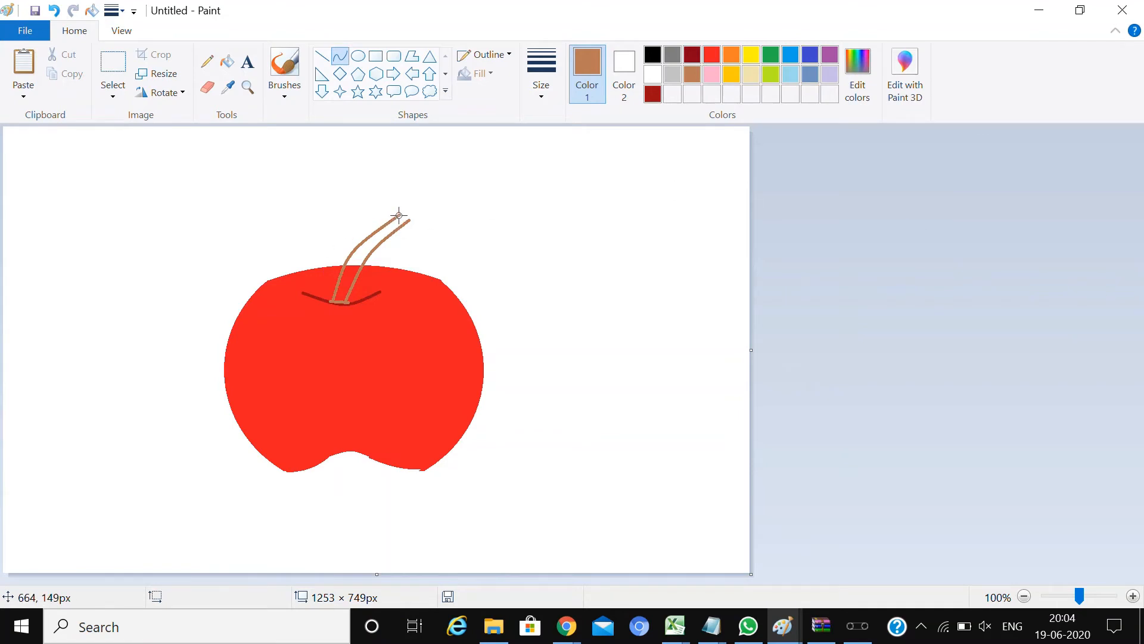
left_click_drag(399, 215, 410, 221)
left_click(227, 61)
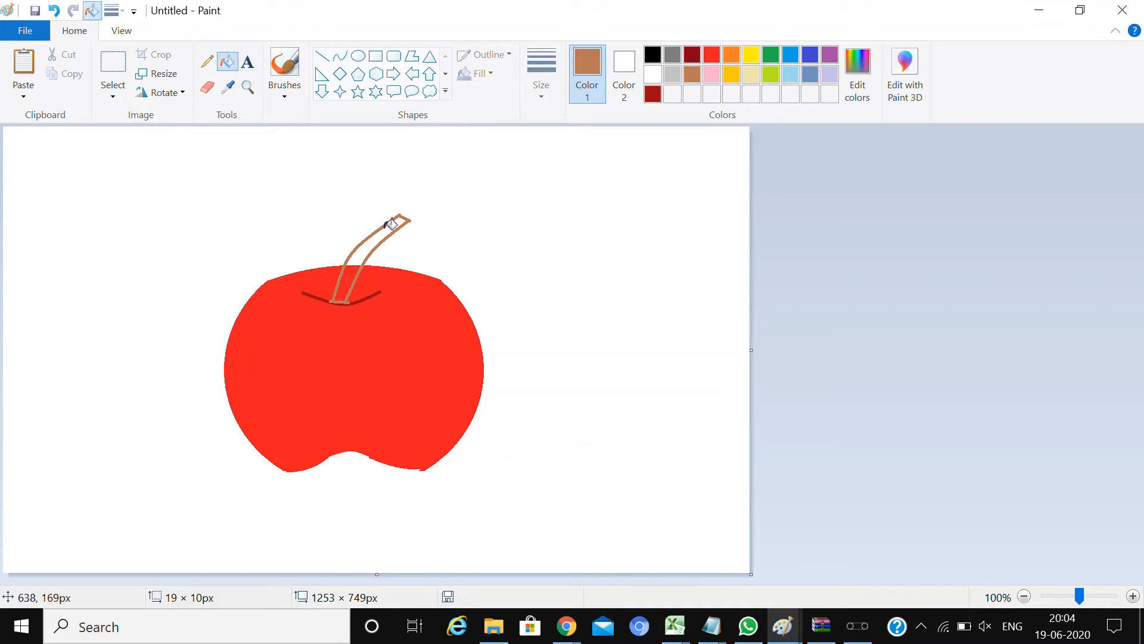
left_click(353, 277)
left_click(362, 257)
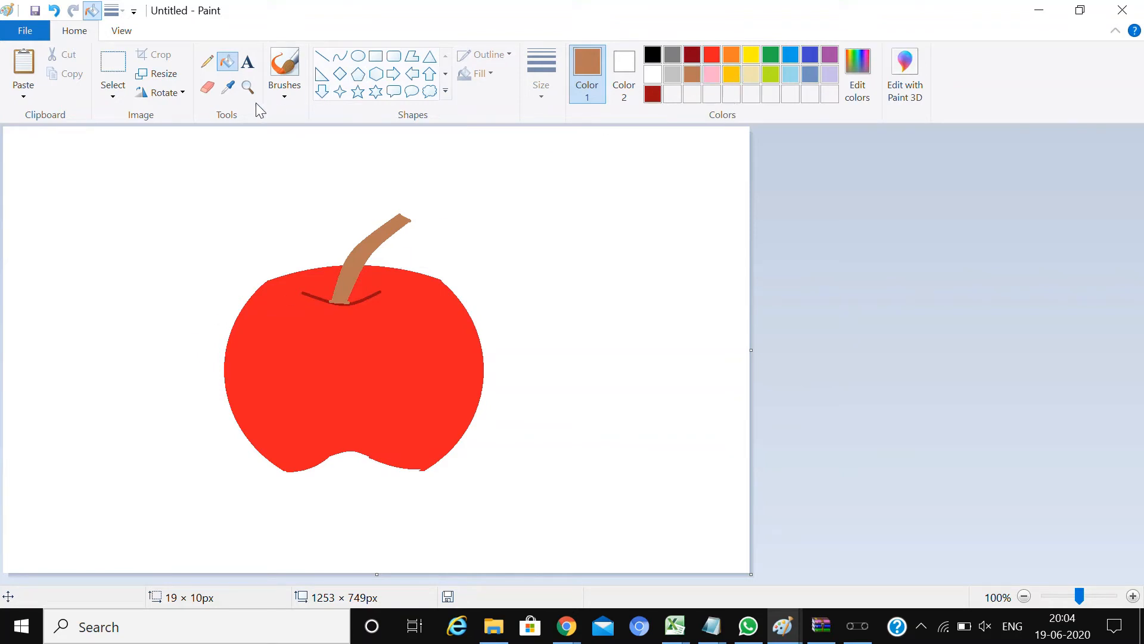
Step: Touch up the apple's outline with the Marker brush in bright red, undoing the stray stroke along its upper edge
left_click(288, 92)
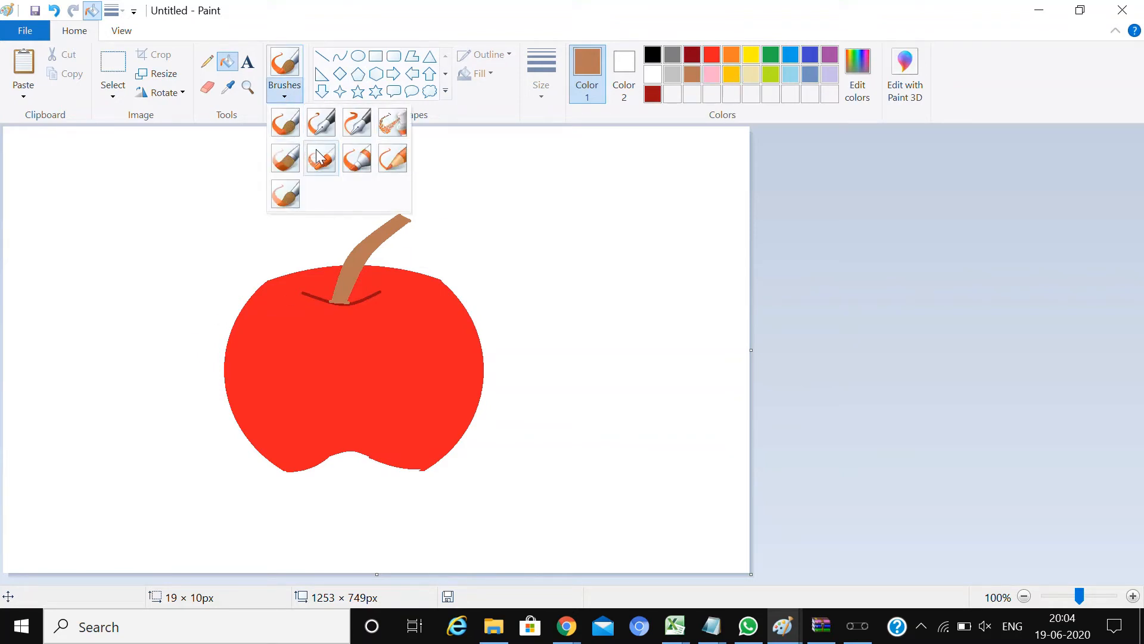
left_click(356, 159)
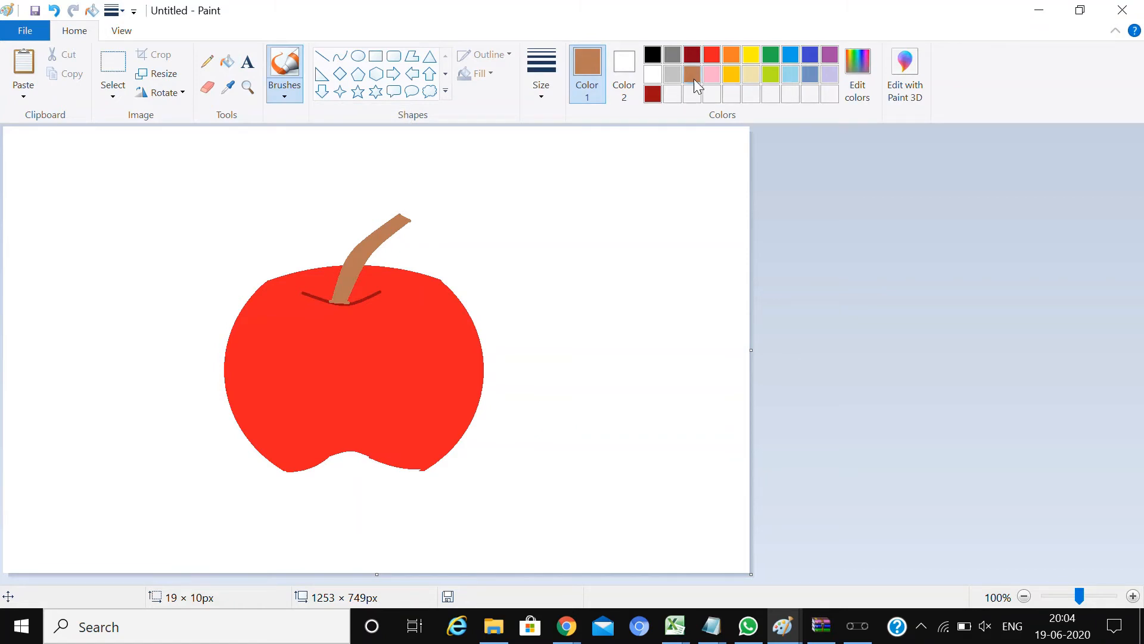
left_click(711, 53)
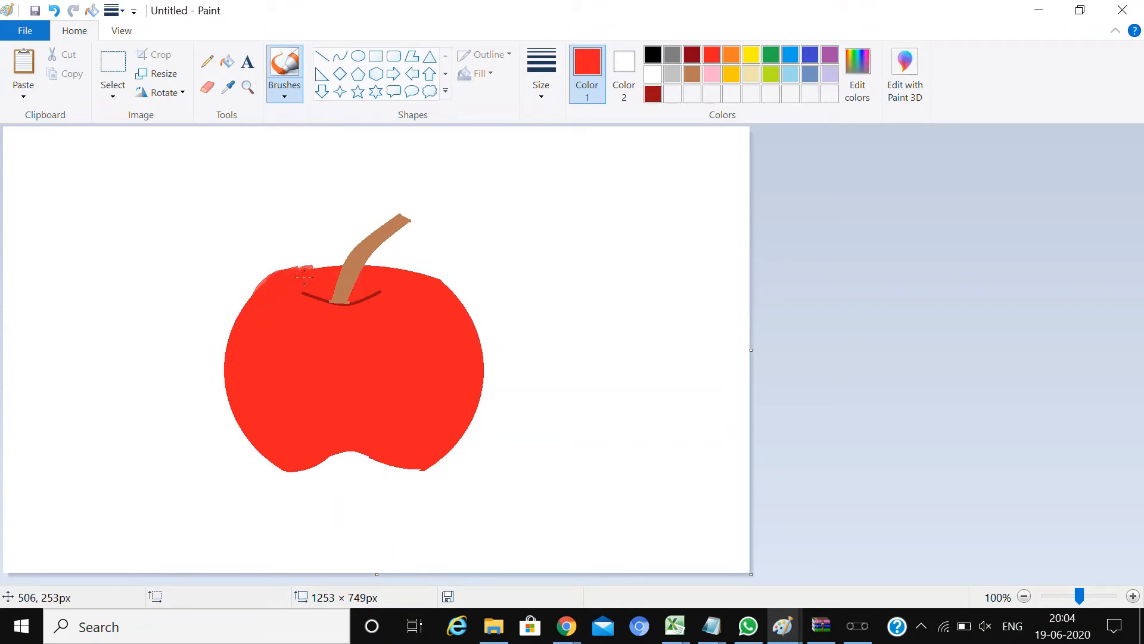
key("ctrl+z")
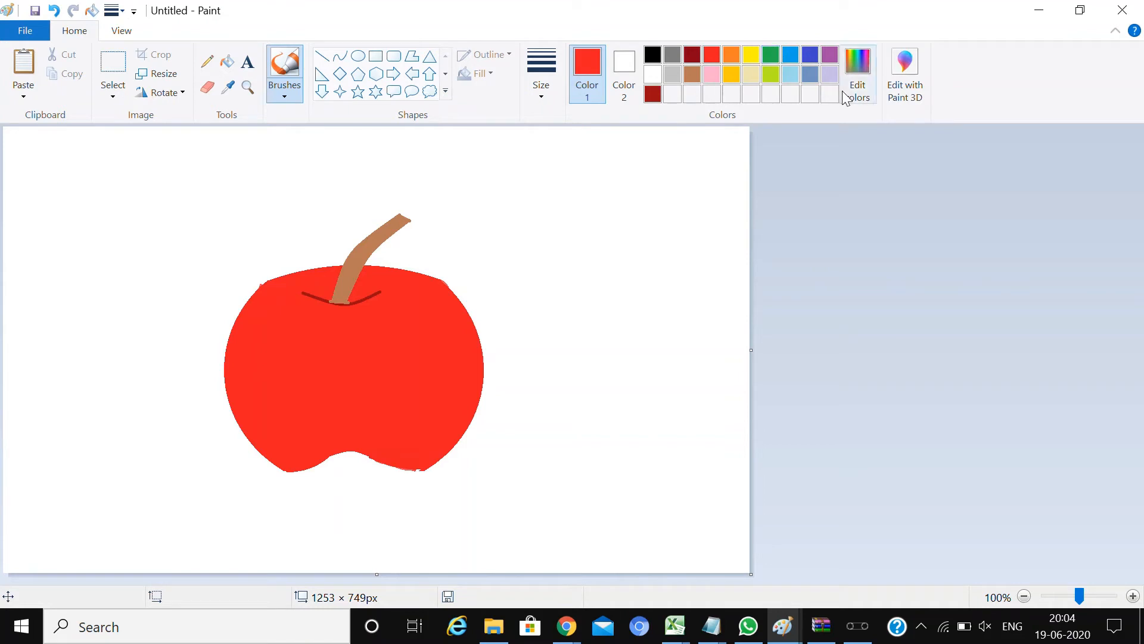
Step: Mix a light pink (red 245, green 137, blue 142) and paint a curved Marker highlight on the apple's upper left
left_click(864, 96)
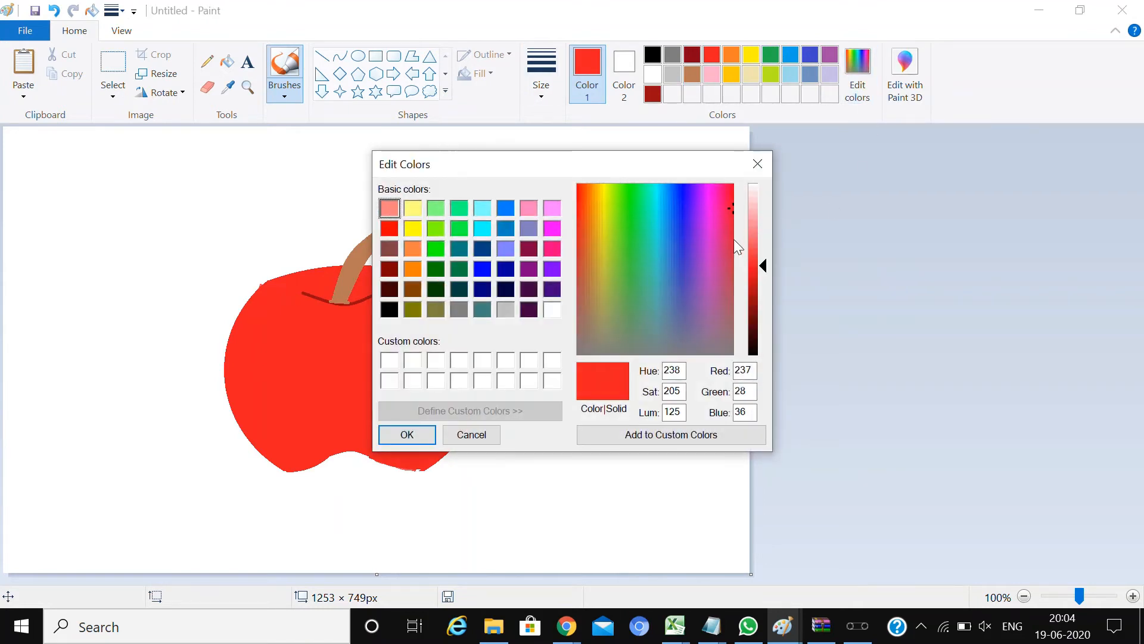
left_click(753, 223)
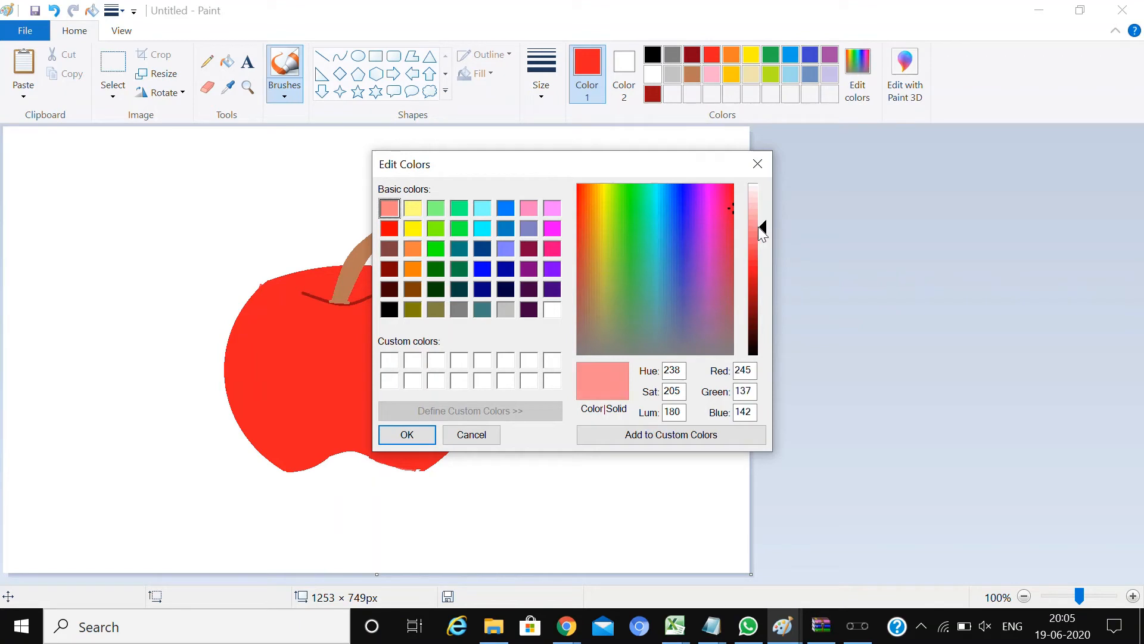
left_click(407, 434)
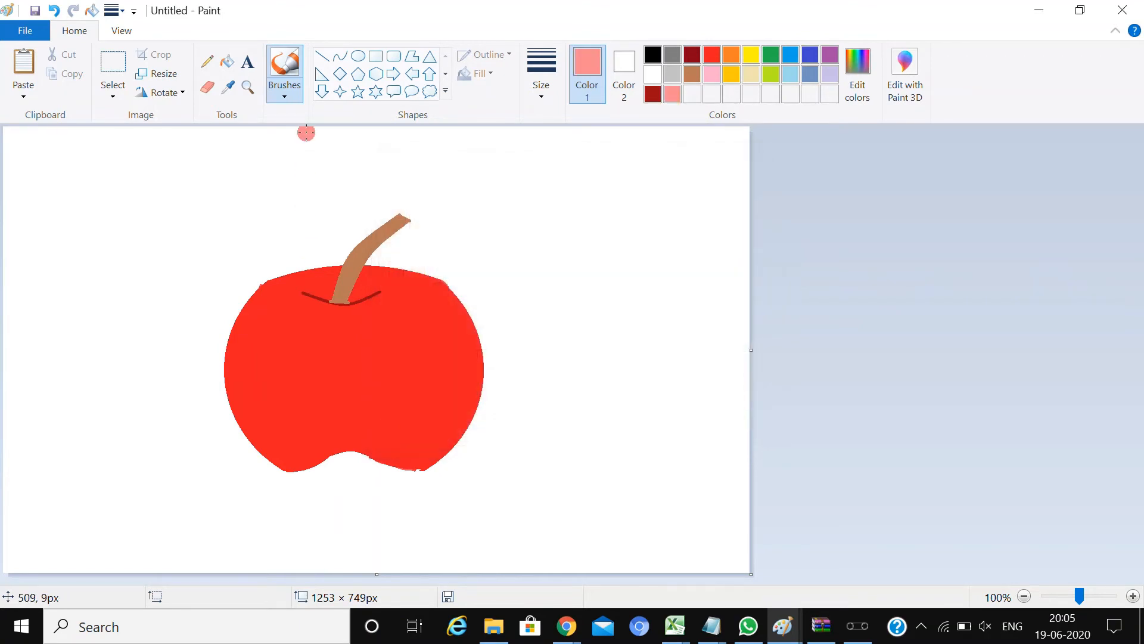
left_click(358, 56)
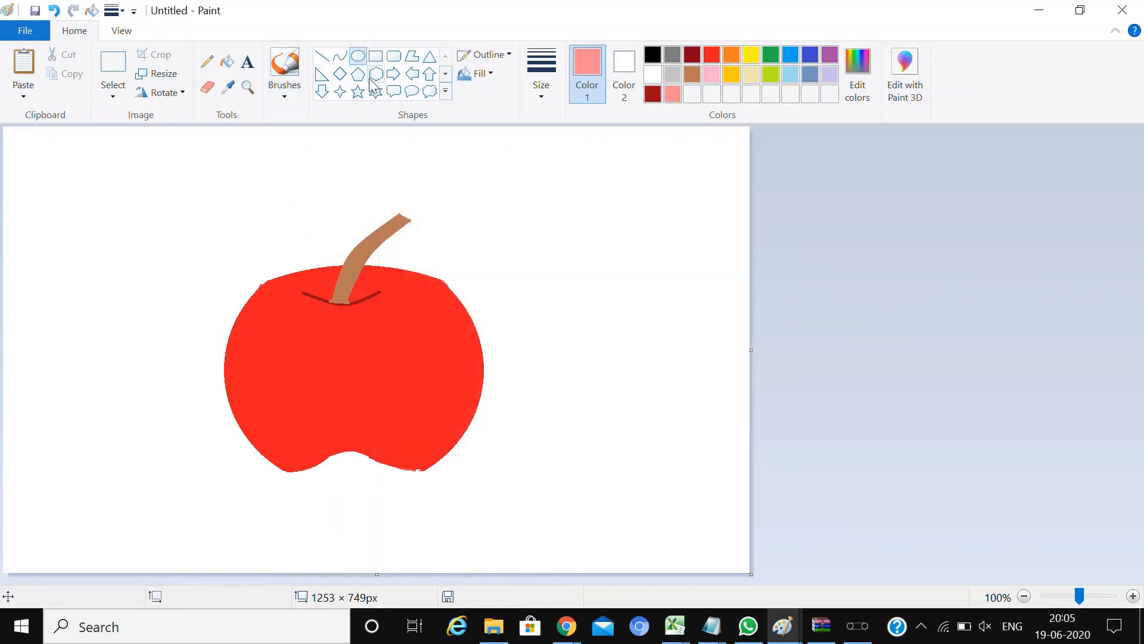
left_click(282, 97)
left_click(368, 158)
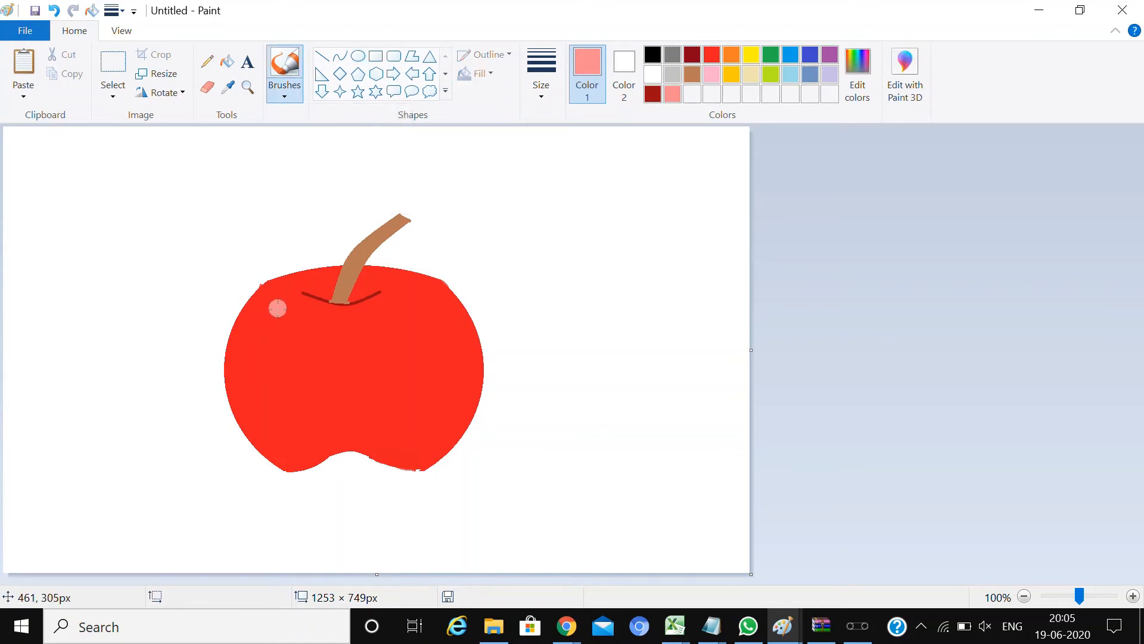
left_click_drag(278, 306, 317, 344)
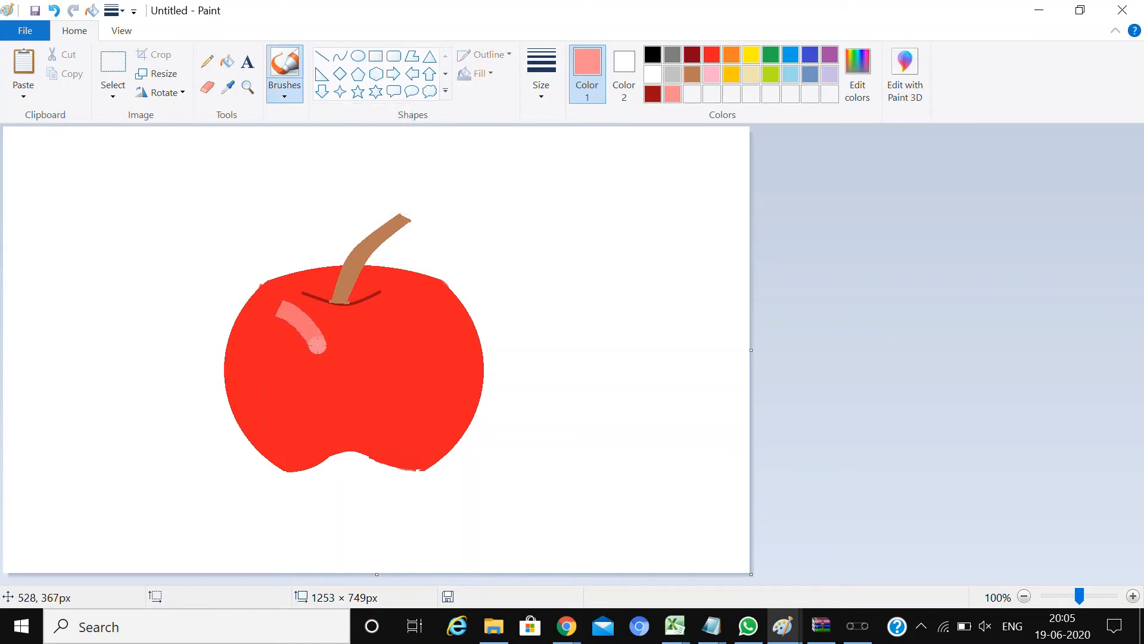
Step: Undo the Marker highlight and paint a small light pink arc on the apple's upper left with the basic Brush
key("ctrl+z")
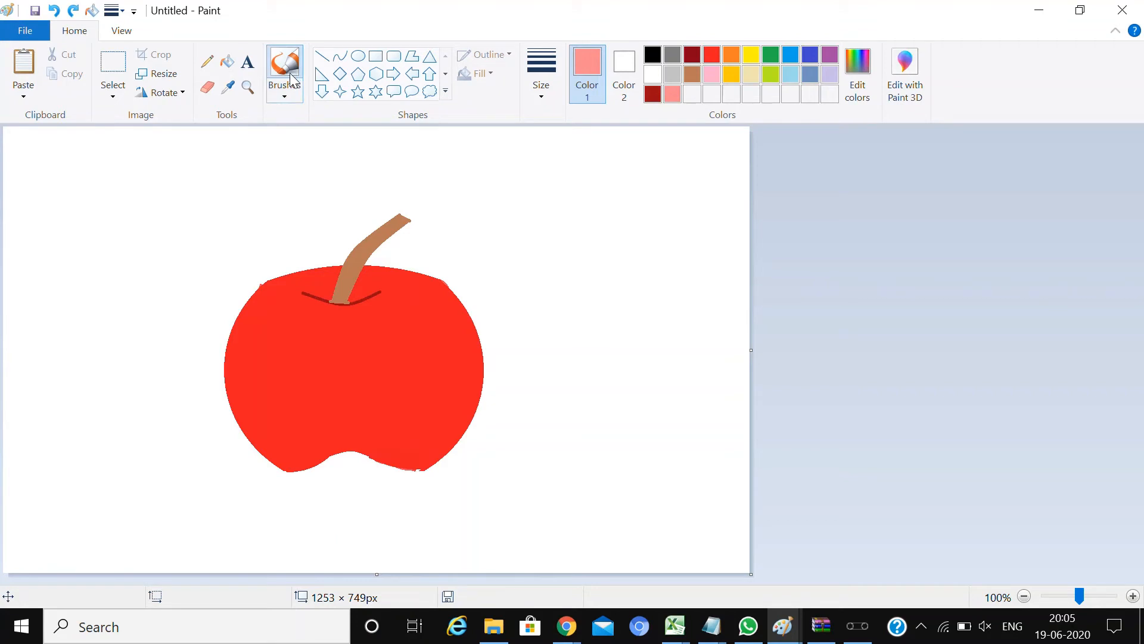
left_click(288, 88)
left_click(292, 124)
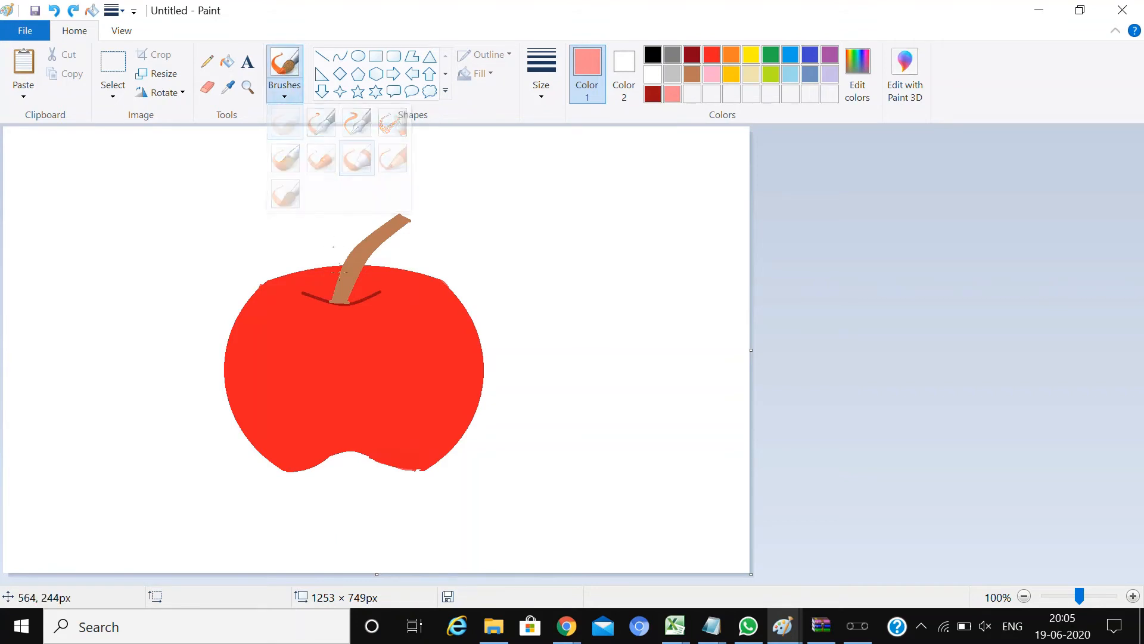
left_click_drag(290, 314, 292, 313)
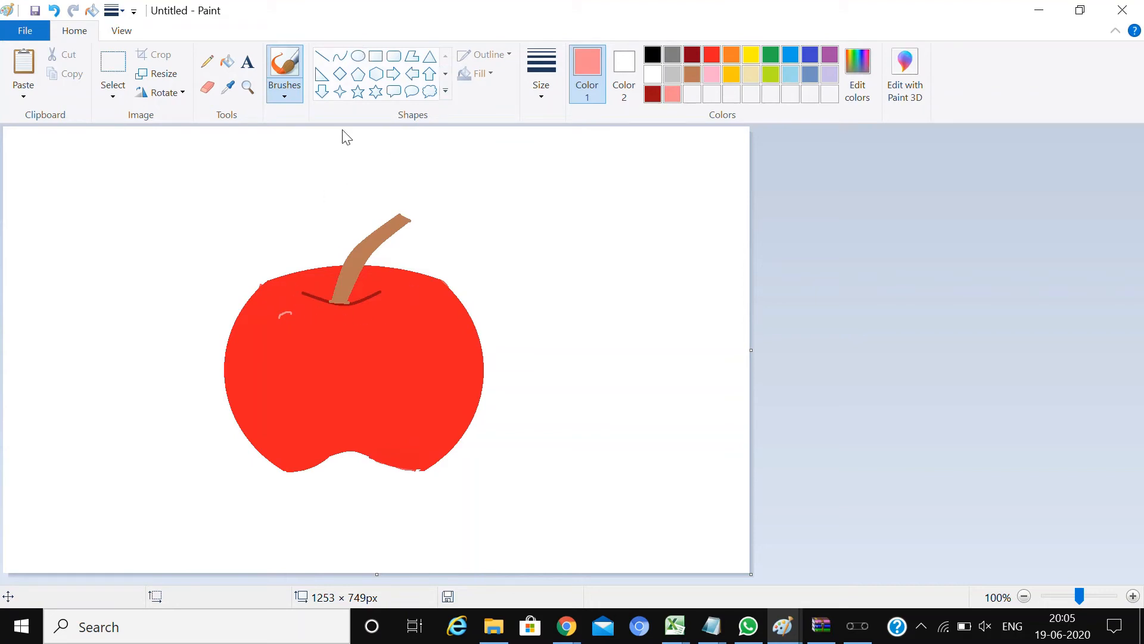
Step: Draw a light pink oval about 78 × 64 px around the small arc and fill it with the same pink
left_click(358, 55)
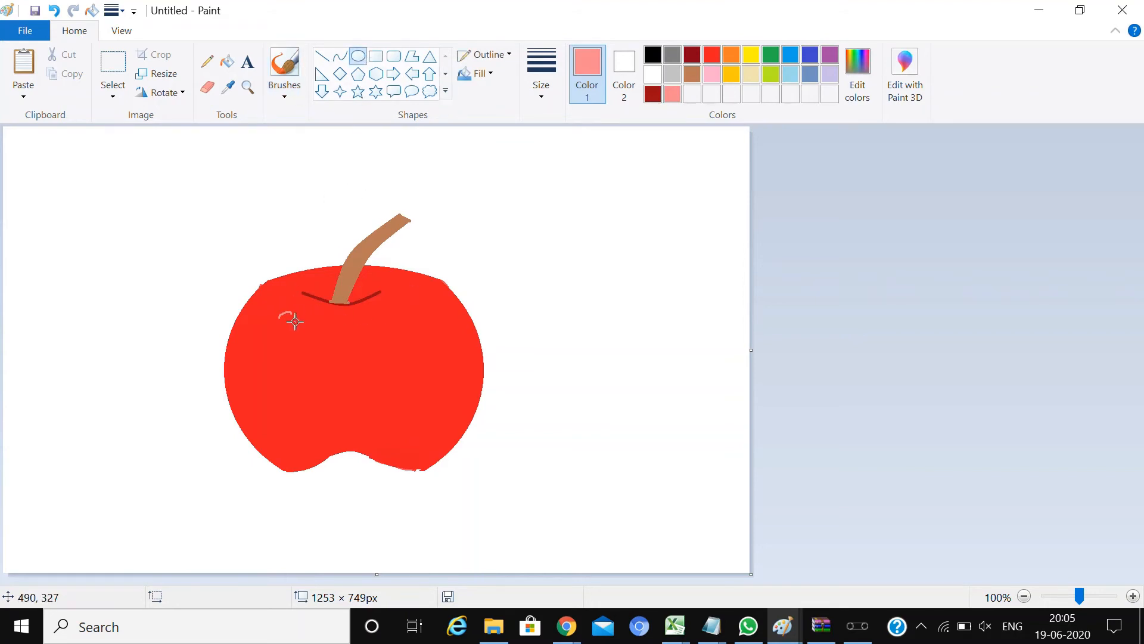
left_click_drag(262, 306, 309, 343)
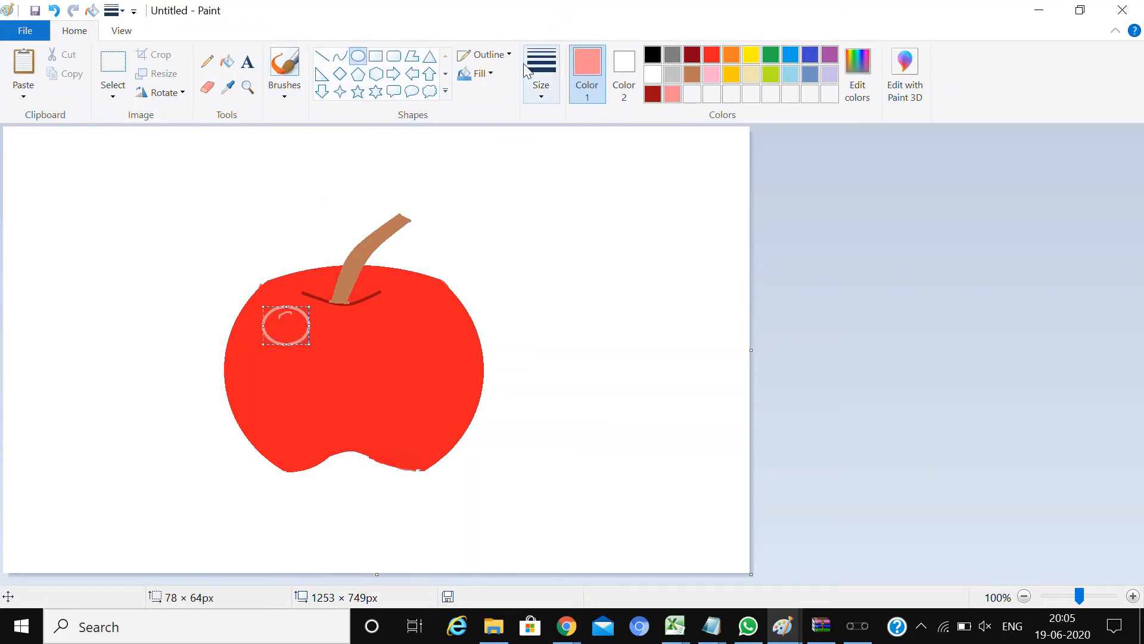
left_click(817, 191)
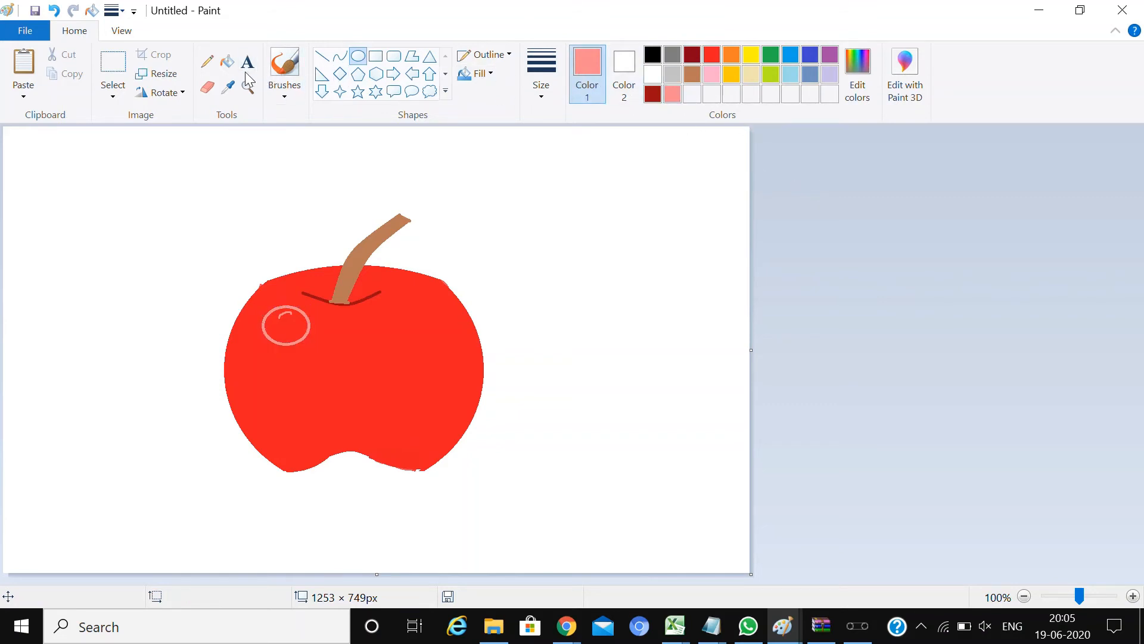
left_click(227, 62)
left_click(286, 328)
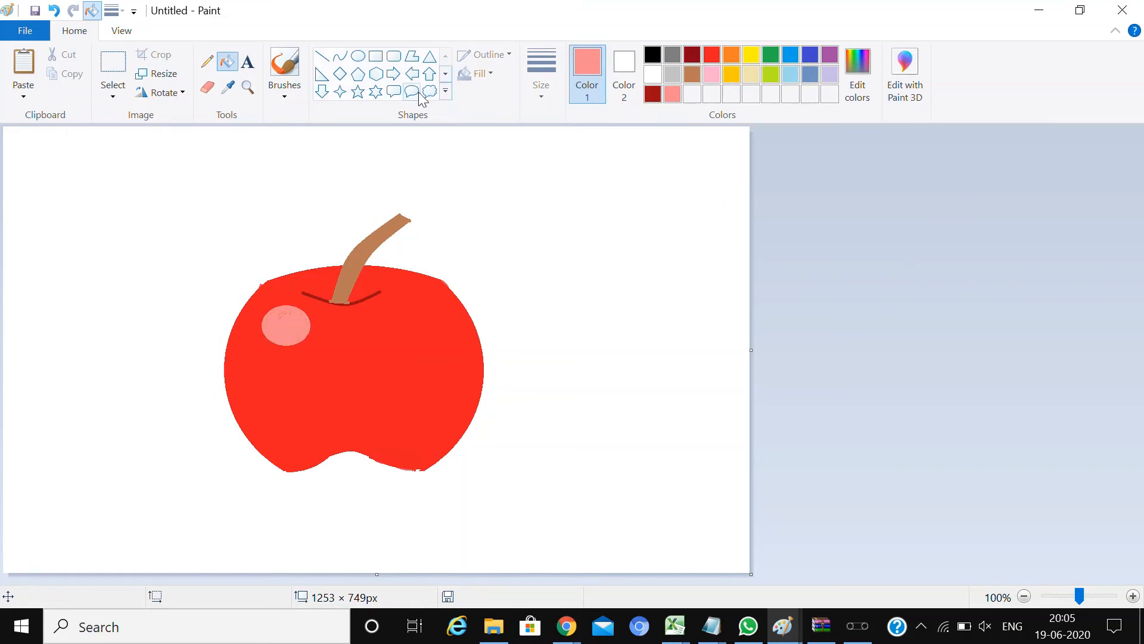
Step: Draw a leaf outline extending right from the stem with two green curves about 220 px wide, bowing one upward and the other downward
left_click(340, 56)
left_click_drag(396, 234, 525, 214)
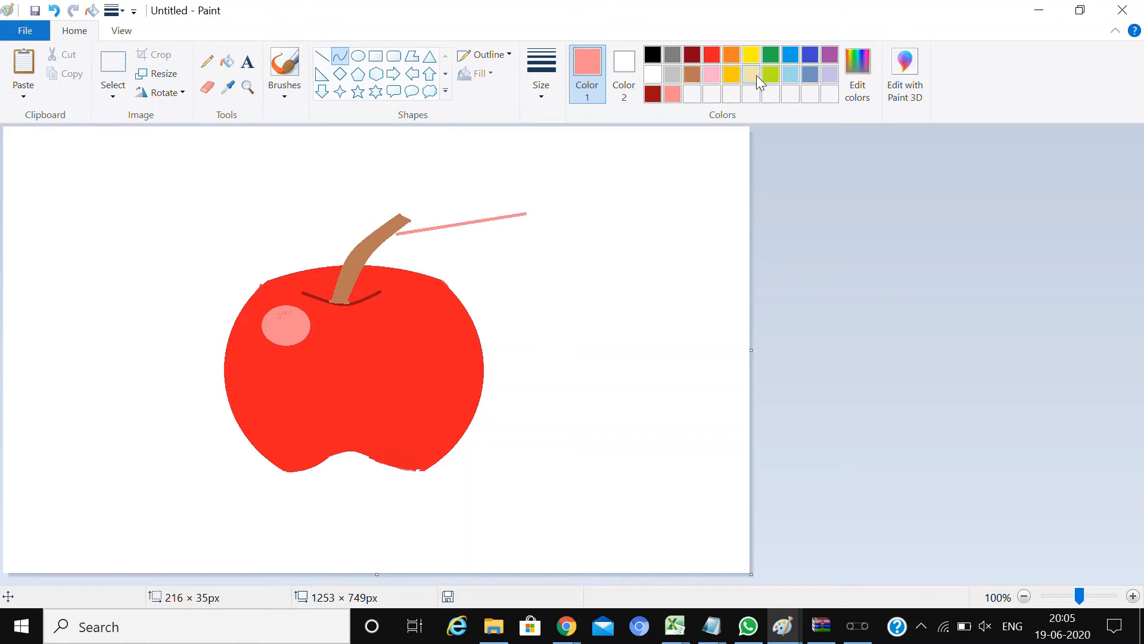
left_click(771, 55)
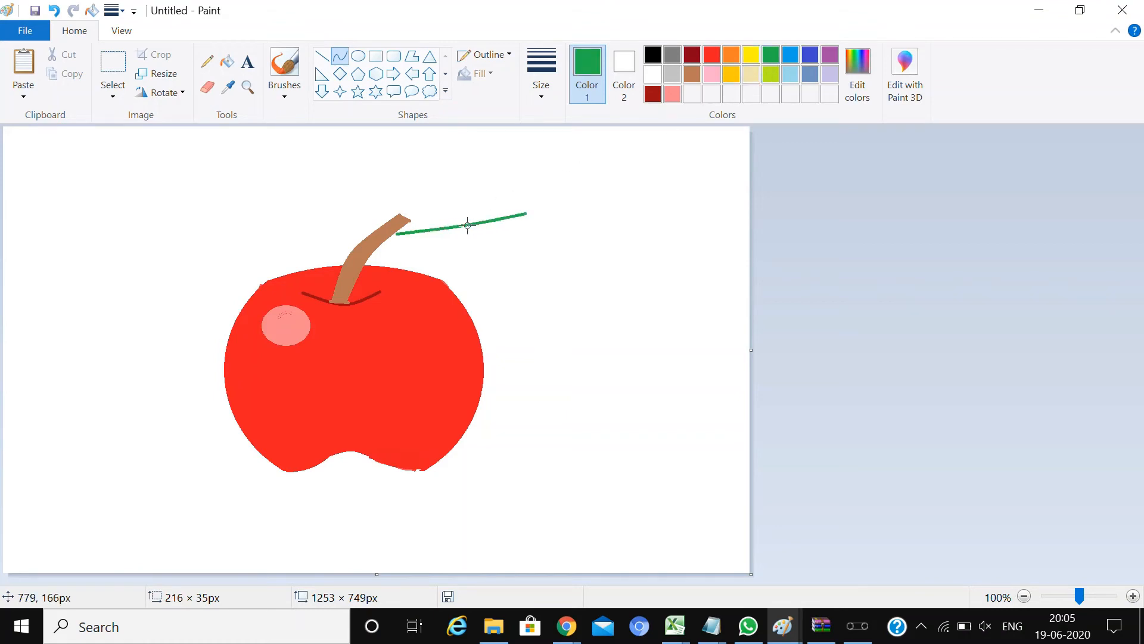
left_click_drag(468, 222, 517, 220)
left_click(897, 191)
left_click(805, 233)
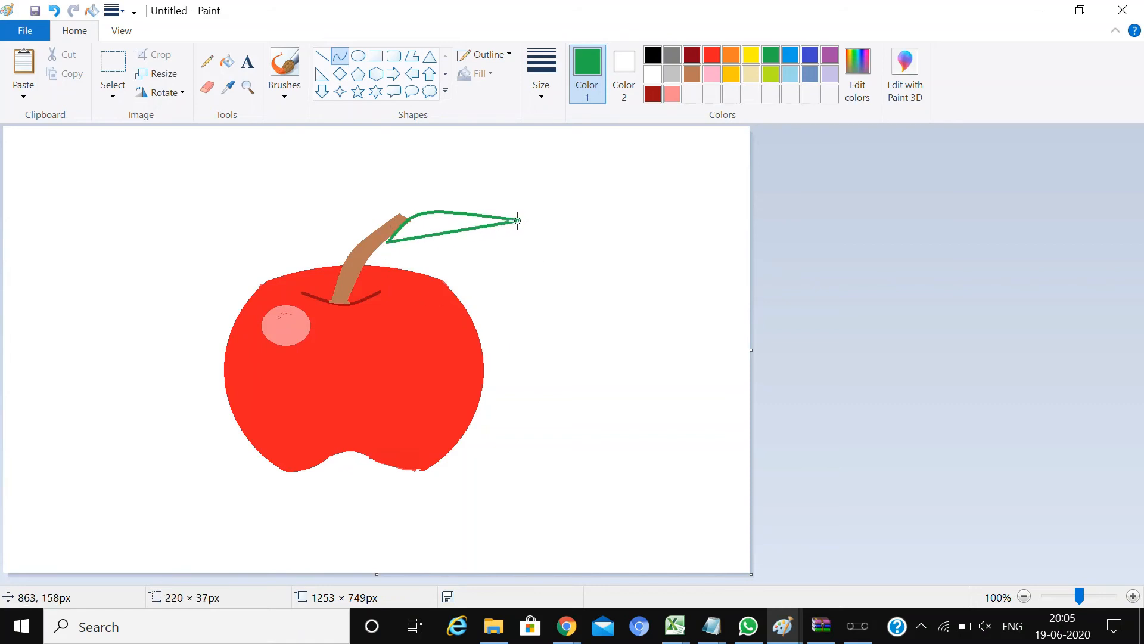
mouse_move(444, 231)
left_mouse_down()
mouse_move(469, 258)
mouse_move(461, 265)
left_mouse_up()
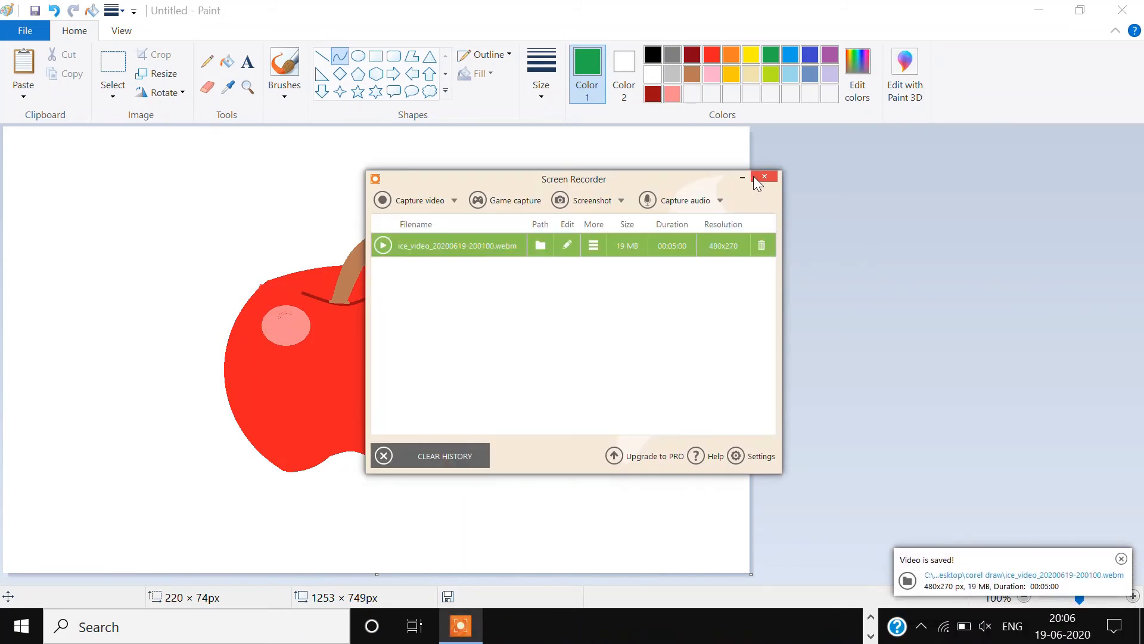
Step: Minimize the Screen Recorder window to the system tray and dismiss its saved-video notification
left_click(762, 177)
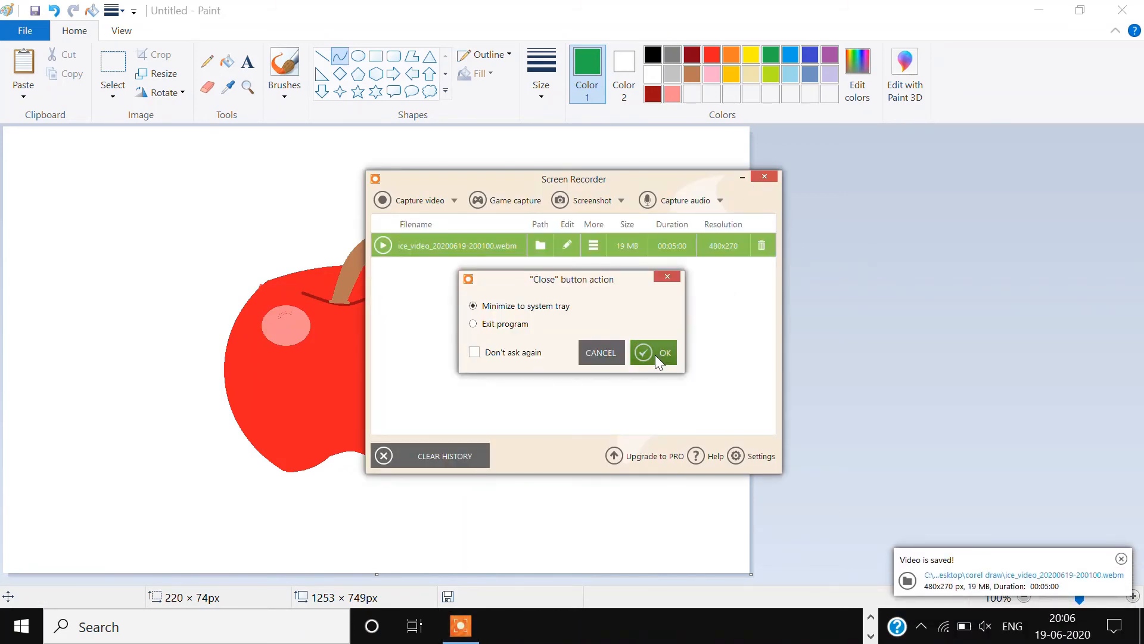
left_click(656, 353)
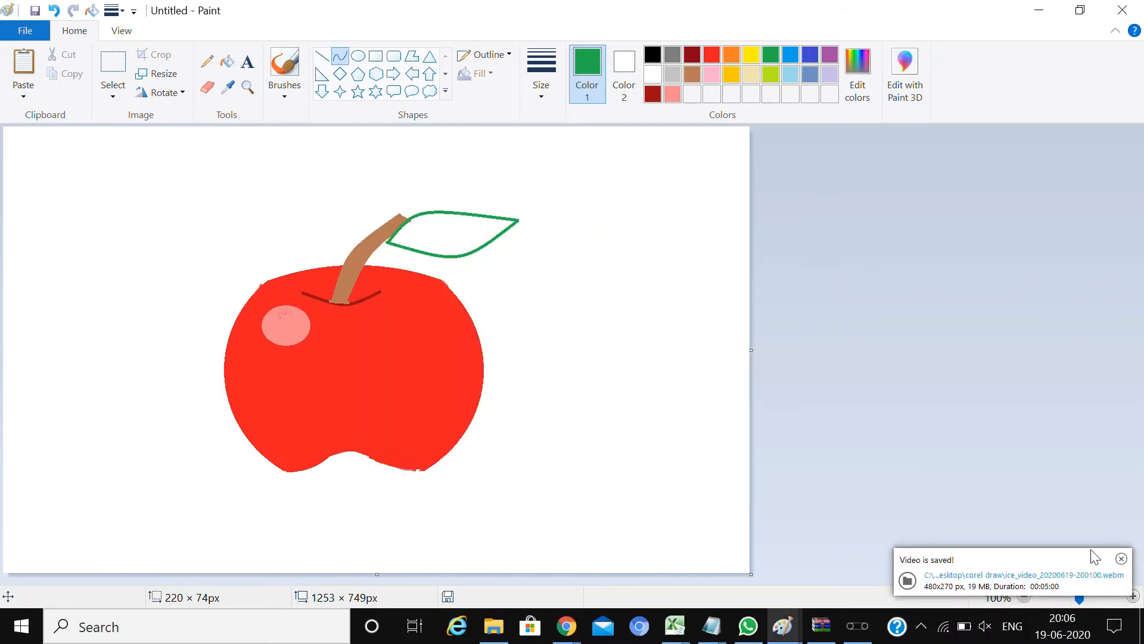
left_click(1123, 560)
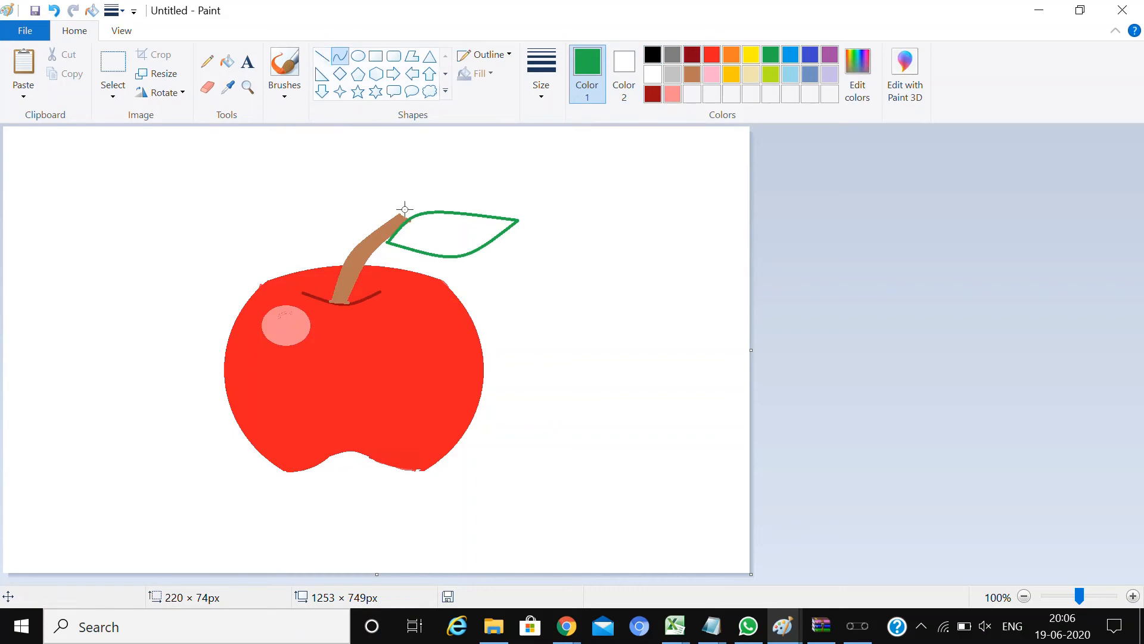
Step: Bend the leaf's lower edge a second time near the stem to shape it into an S-curve
left_click_drag(393, 239, 397, 240)
left_click(910, 207)
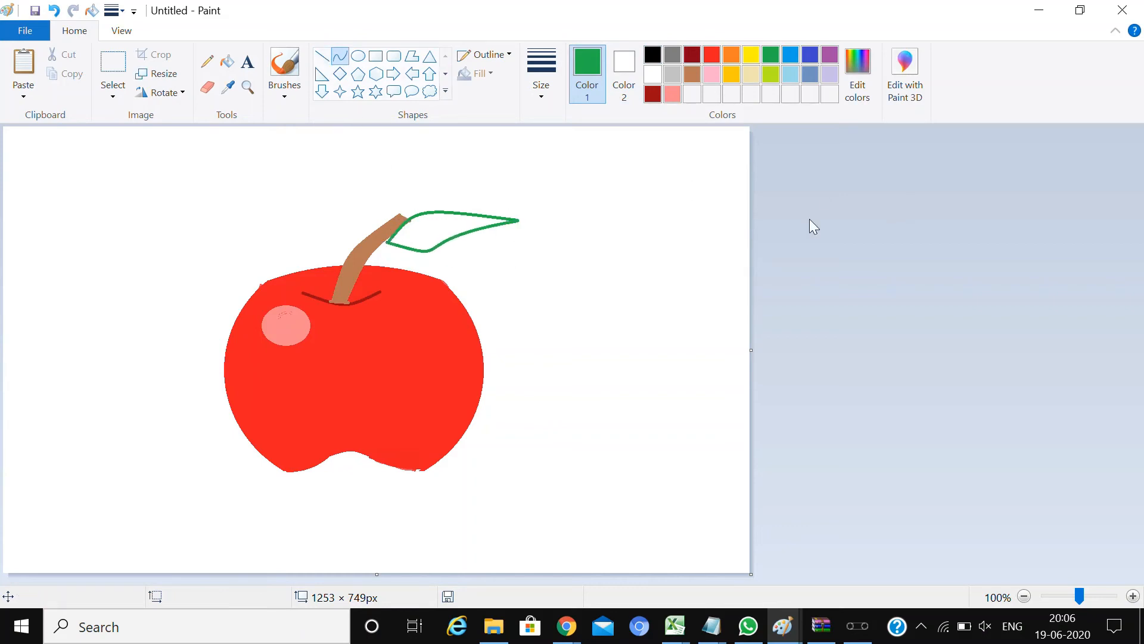
Step: Try a straight black line as the leaf's midrib, running from the stem to the leaf tip
left_click(655, 55)
left_click(323, 57)
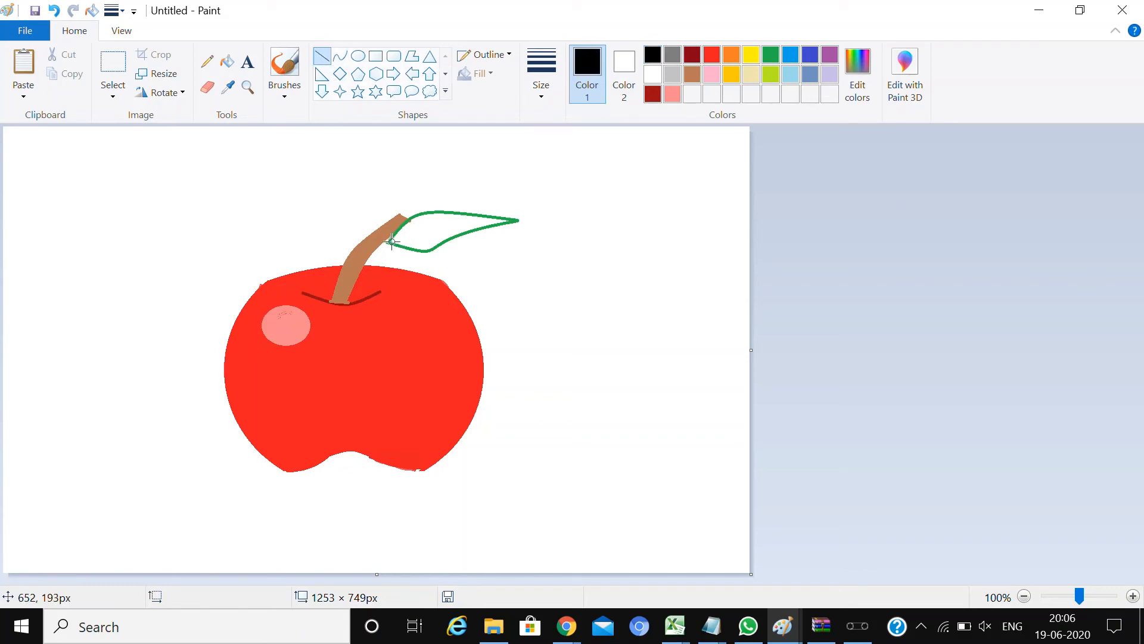
left_click_drag(391, 241, 506, 219)
left_click(791, 230)
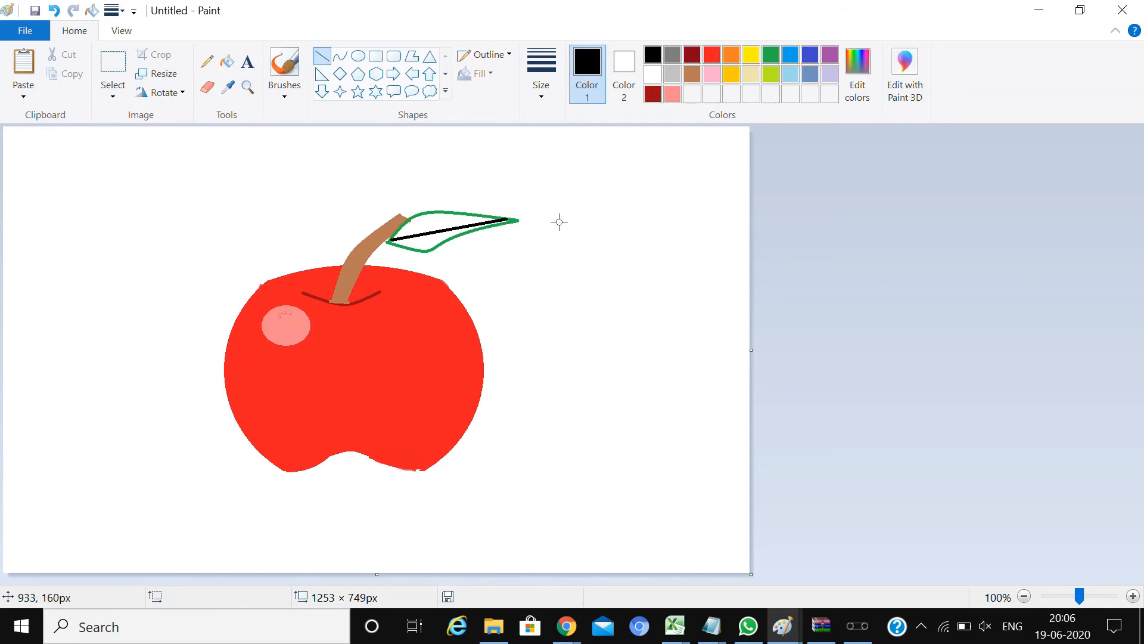
key("ctrl+z")
Step: Draw the leaf's midrib as a gentle curve about 207 × 38 px in a custom dark green (red 23, green 125, blue 54)
left_click(340, 56)
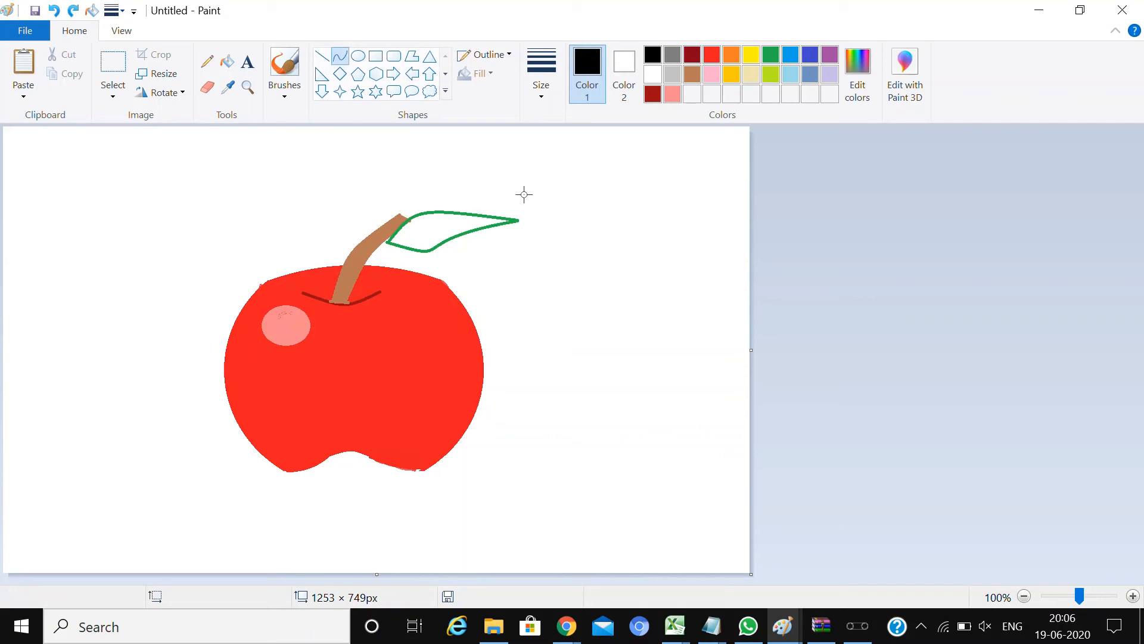
left_click_drag(513, 220, 429, 226)
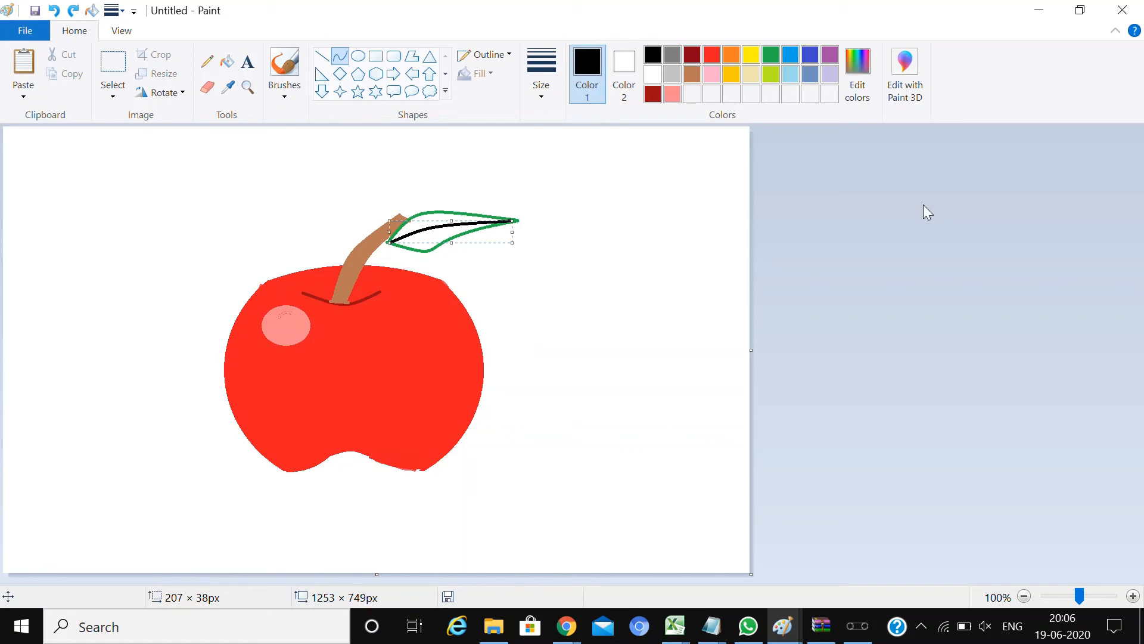
left_click(770, 74)
left_click(758, 54)
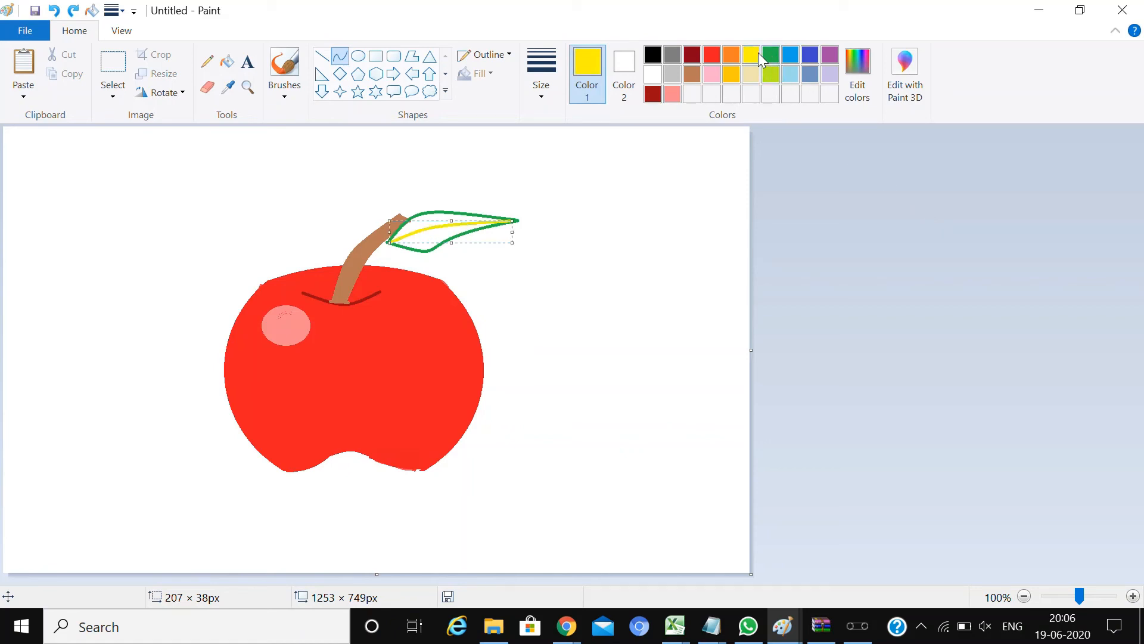
left_click(767, 54)
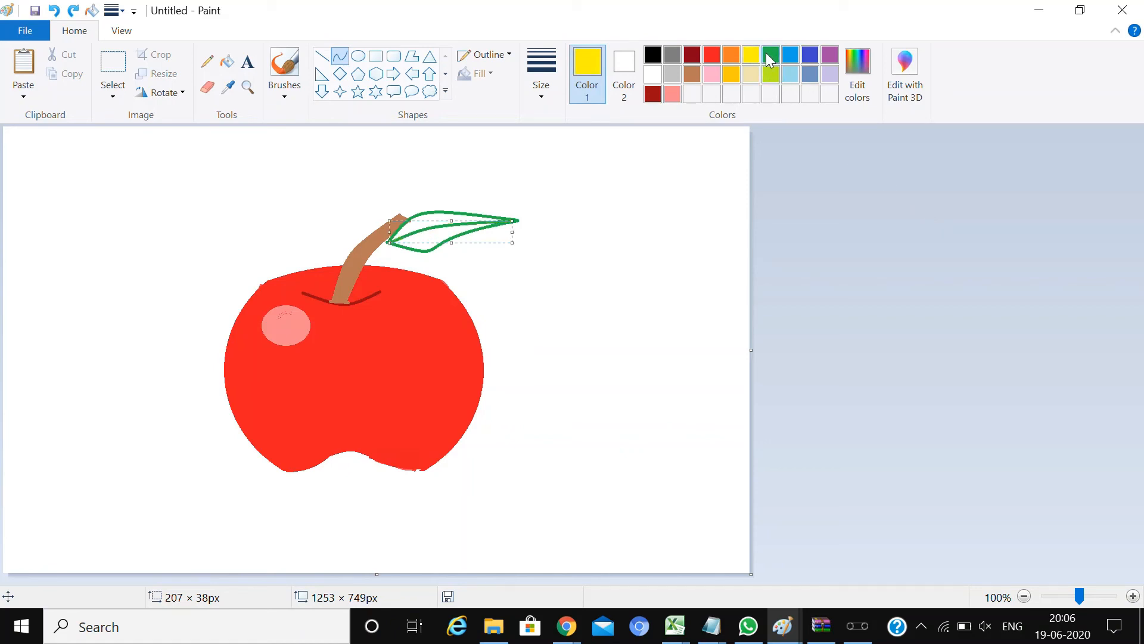
left_click(862, 91)
left_click(754, 311)
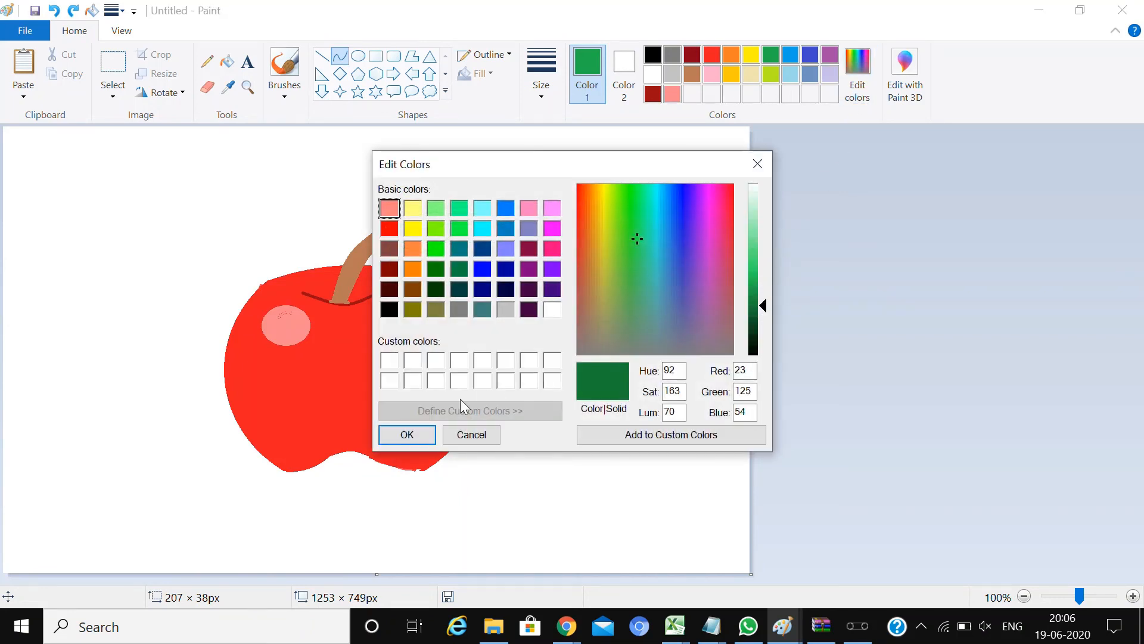
left_click(407, 434)
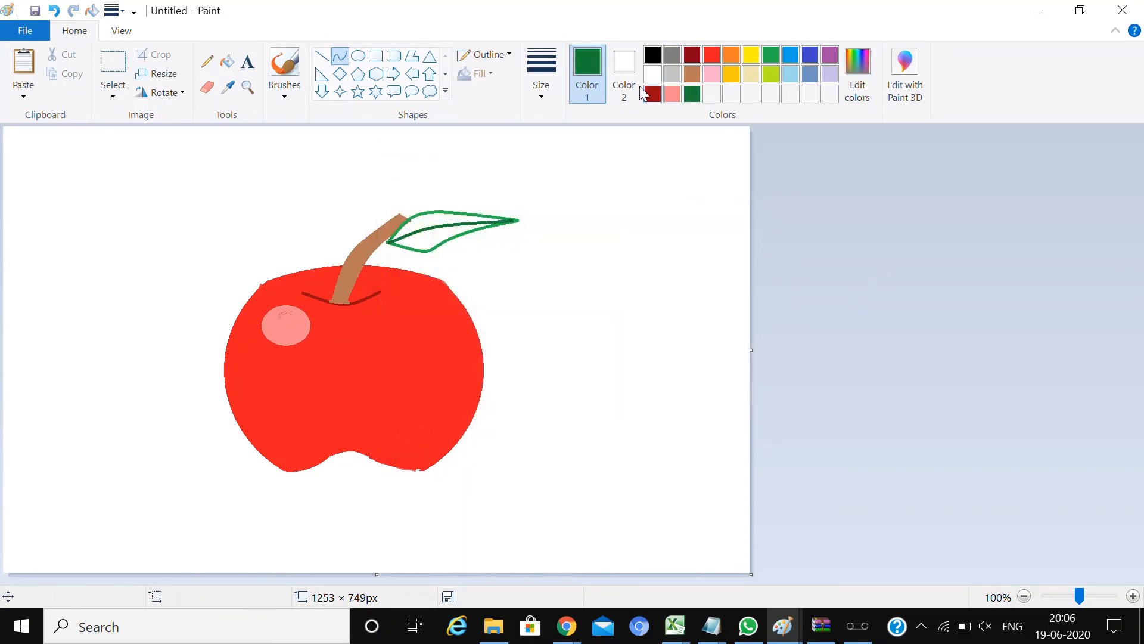
Step: Fill both halves of the leaf with the palette green used for its outline, keeping the midrib dark green
left_click(227, 63)
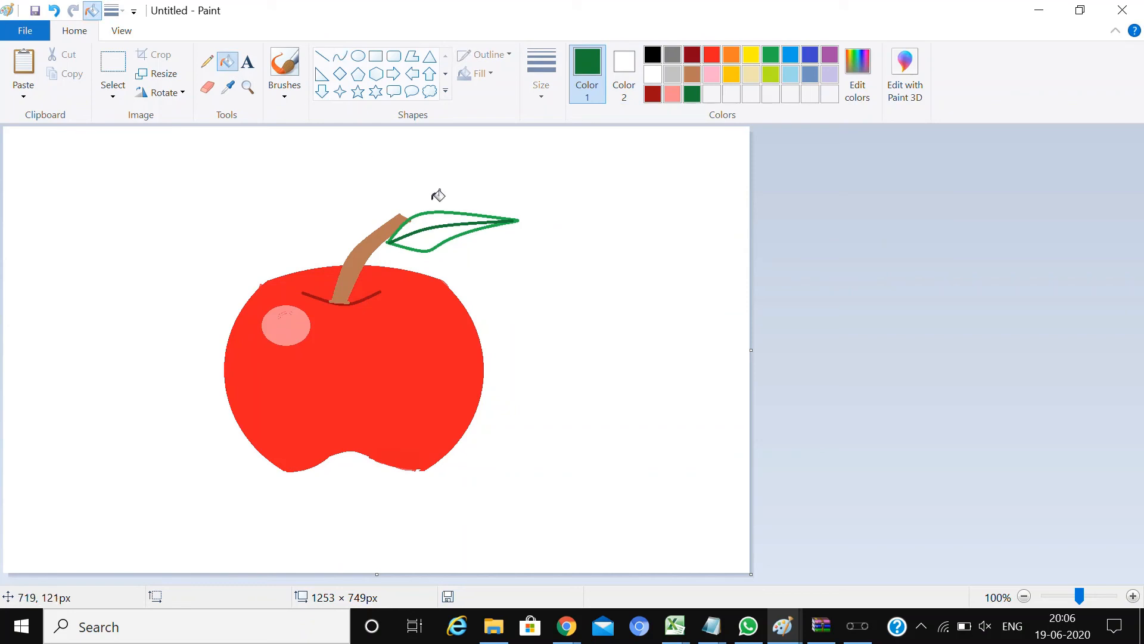
left_click(770, 55)
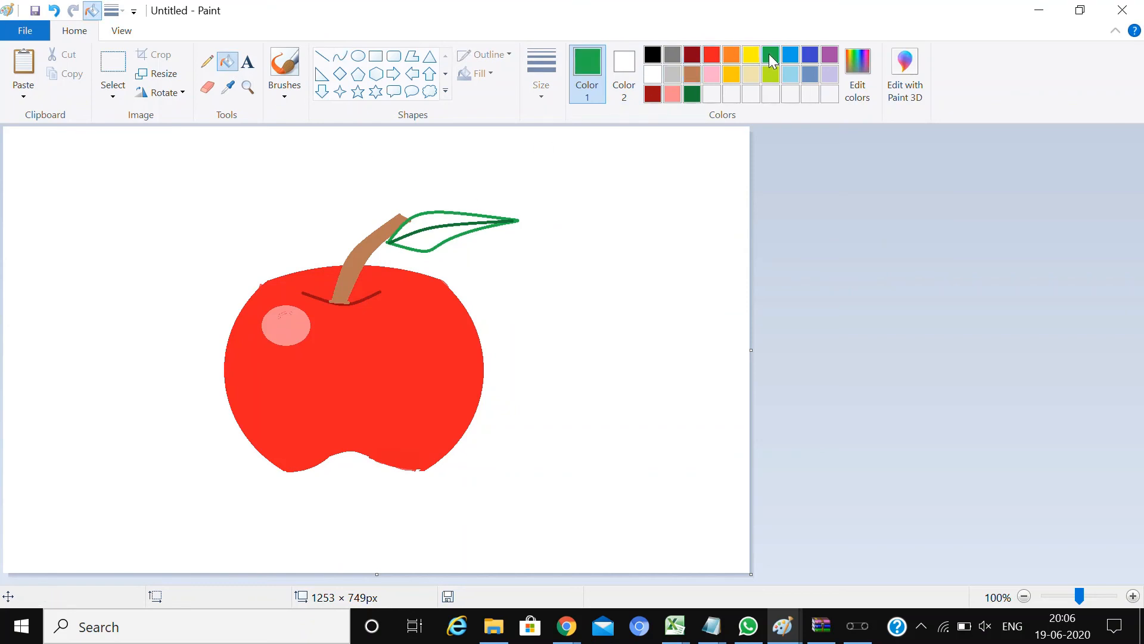
left_click(448, 225)
key("ctrl+z")
left_click(437, 219)
left_click(435, 241)
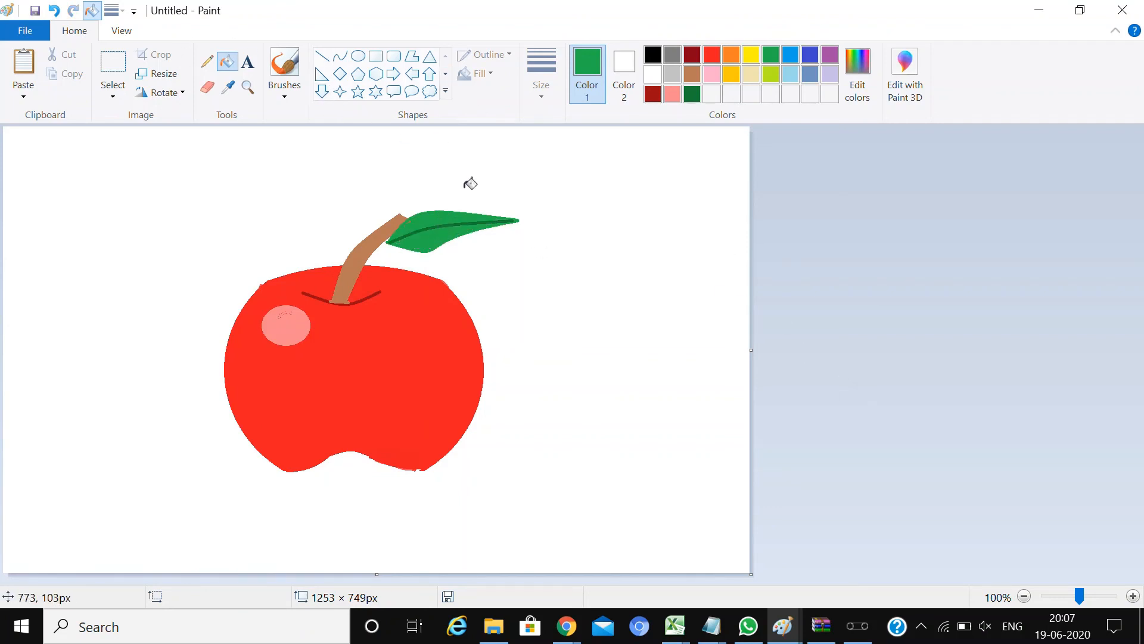
Step: Touch up the apple's upper-left edge with the Oil brush in bright red, undoing the trial stroke on the blank canvas
left_click(289, 85)
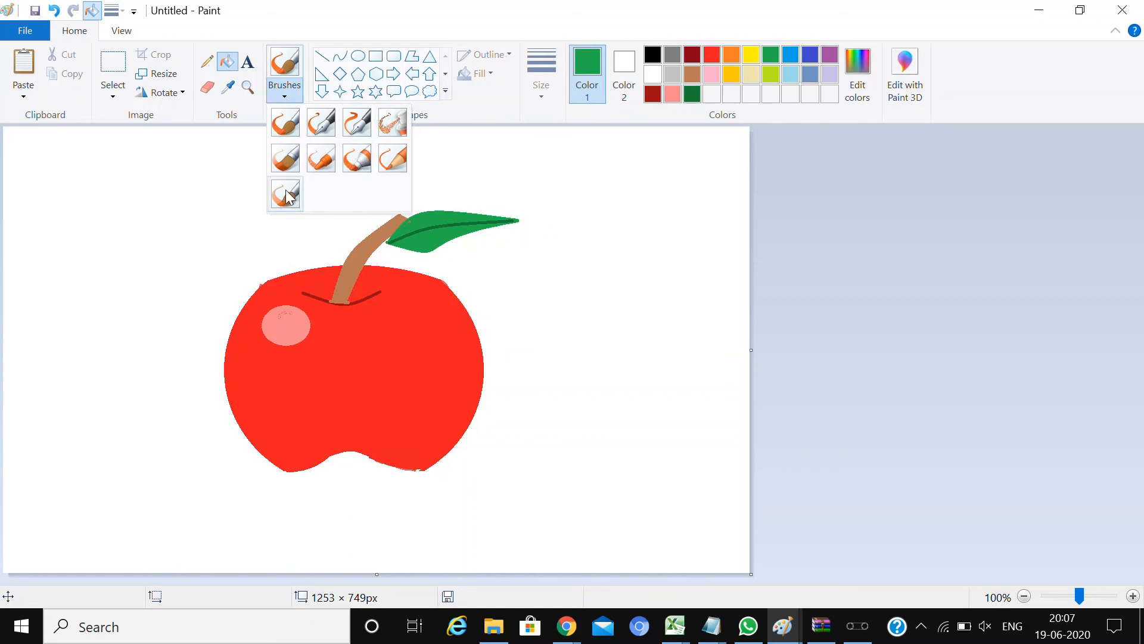
left_click(285, 166)
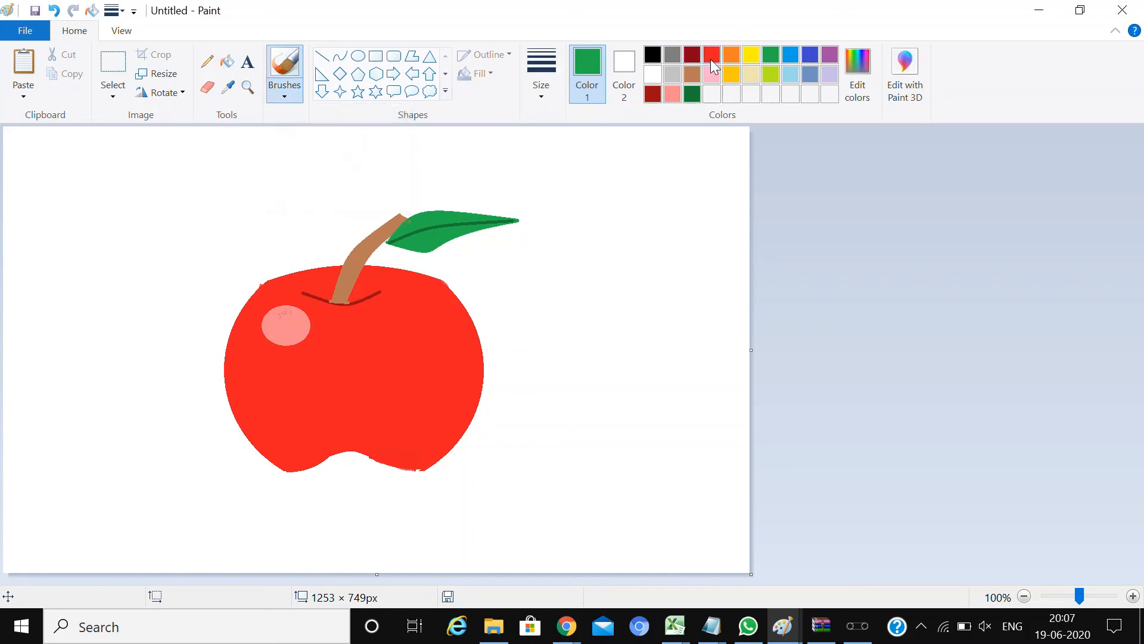
left_click(713, 55)
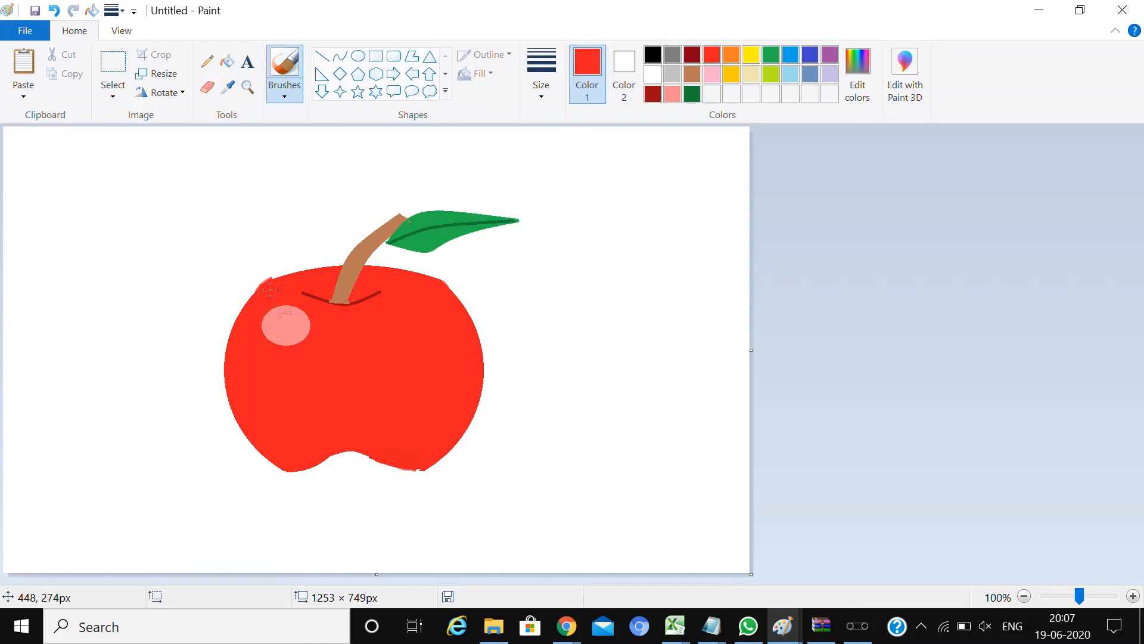
left_click_drag(610, 326, 704, 296)
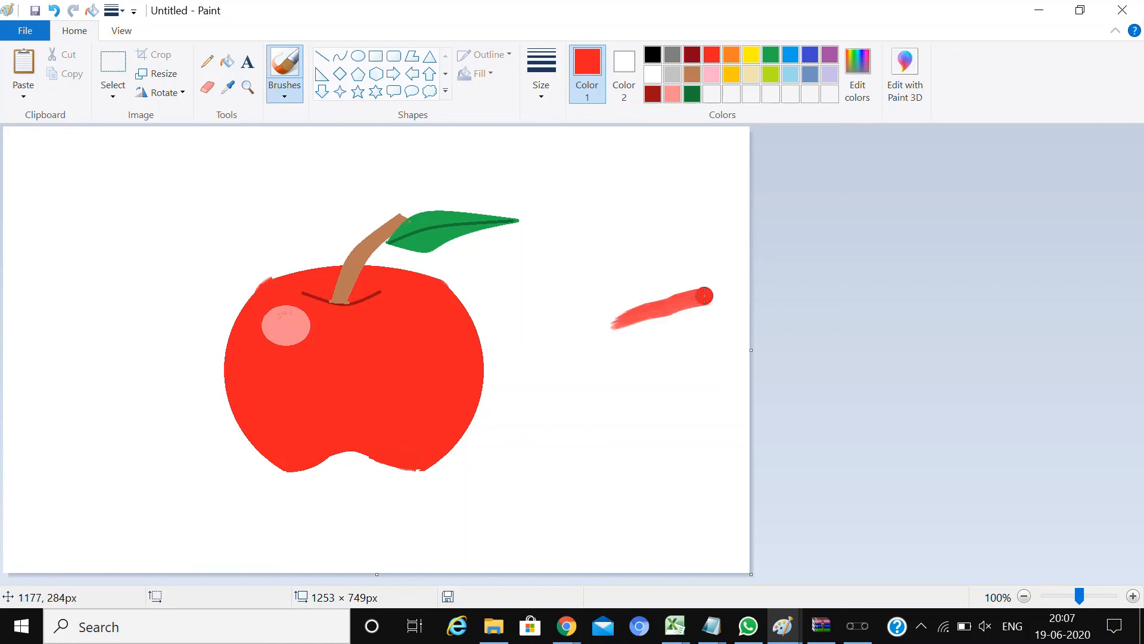
key("ctrl+z")
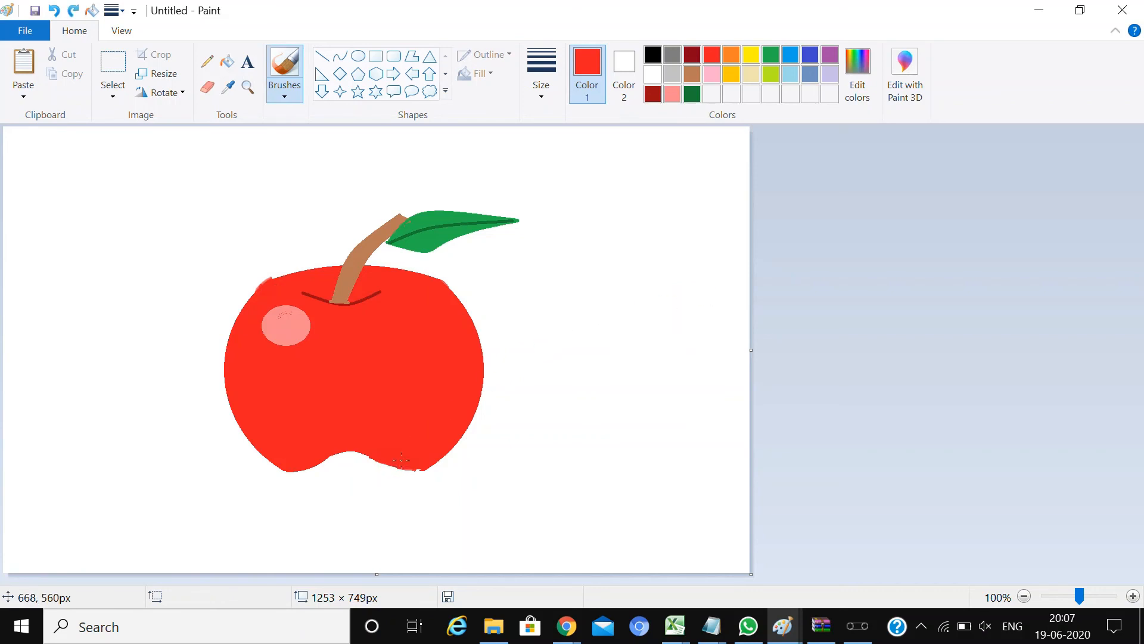